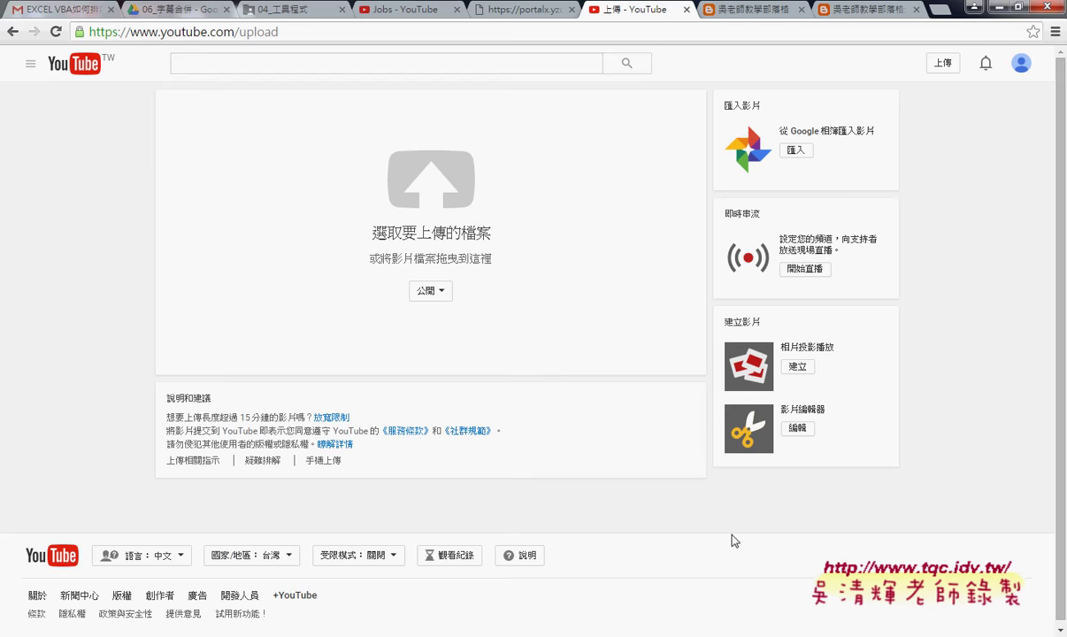
# - Set the upload privacy to 私人 (private), then browse the Desktop file picker and cancel without uploading
pyautogui.click(430, 291)
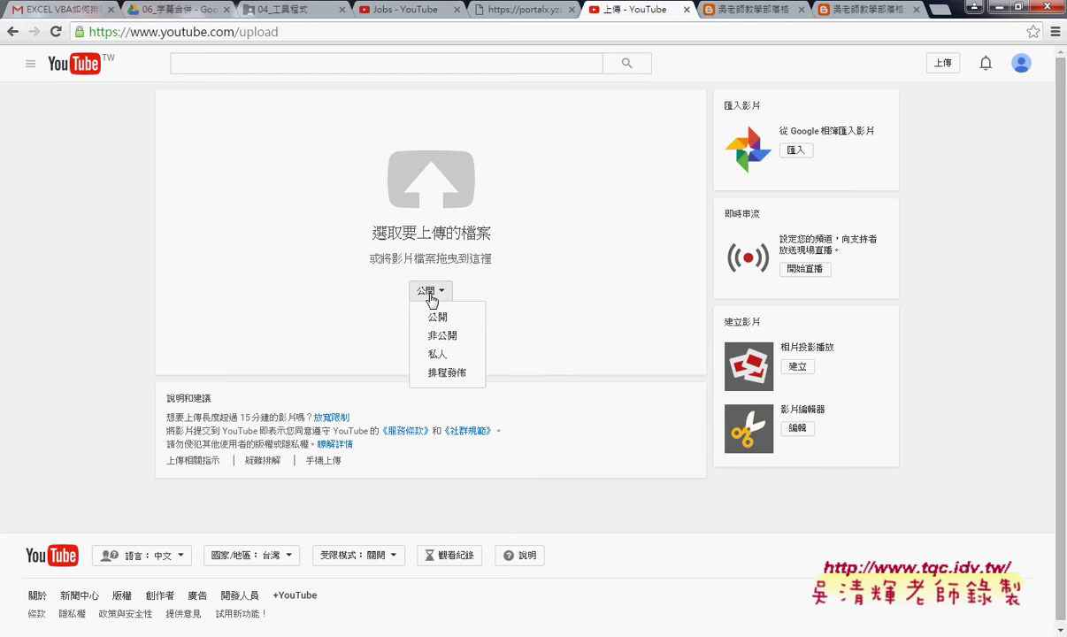
pyautogui.click(439, 354)
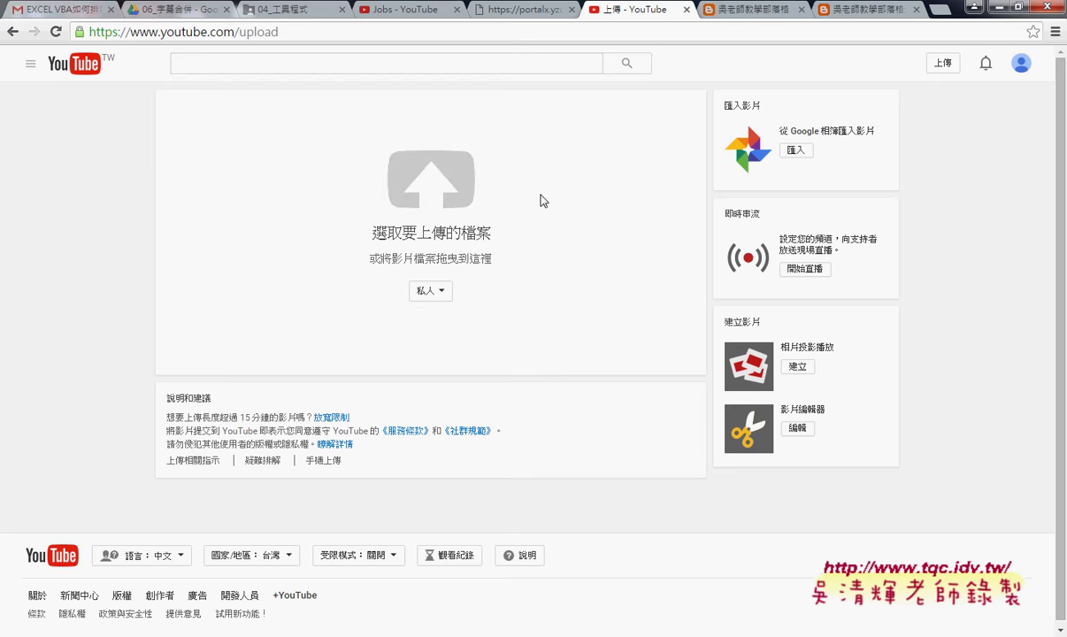
pyautogui.click(443, 195)
pyautogui.scroll(-1, 49, 203)
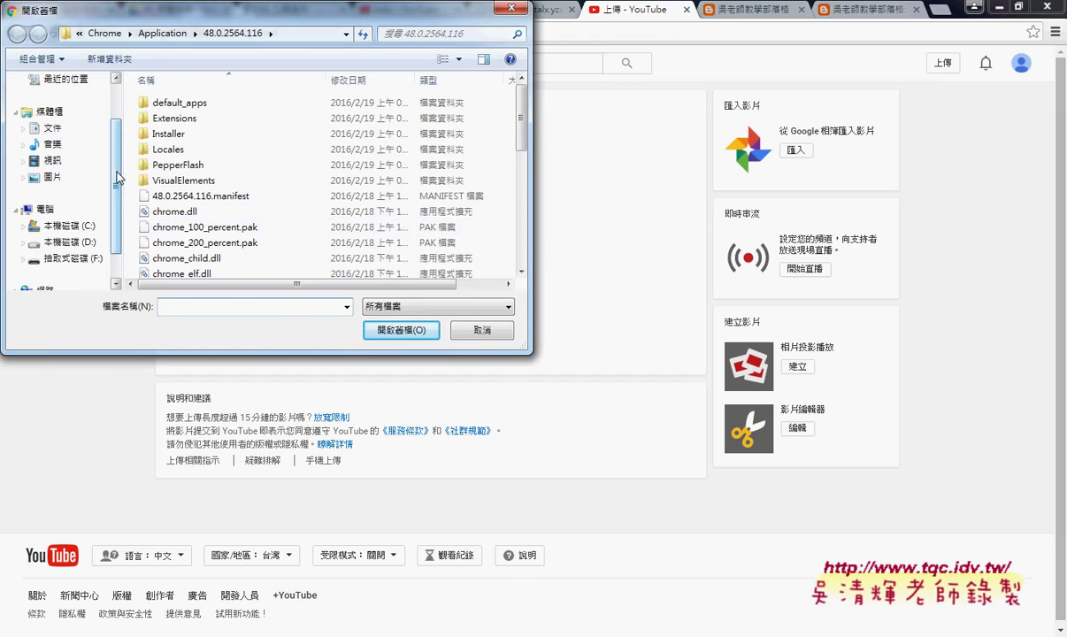
pyautogui.moveTo(115, 173); pyautogui.dragTo(118, 129)
pyautogui.click(78, 119)
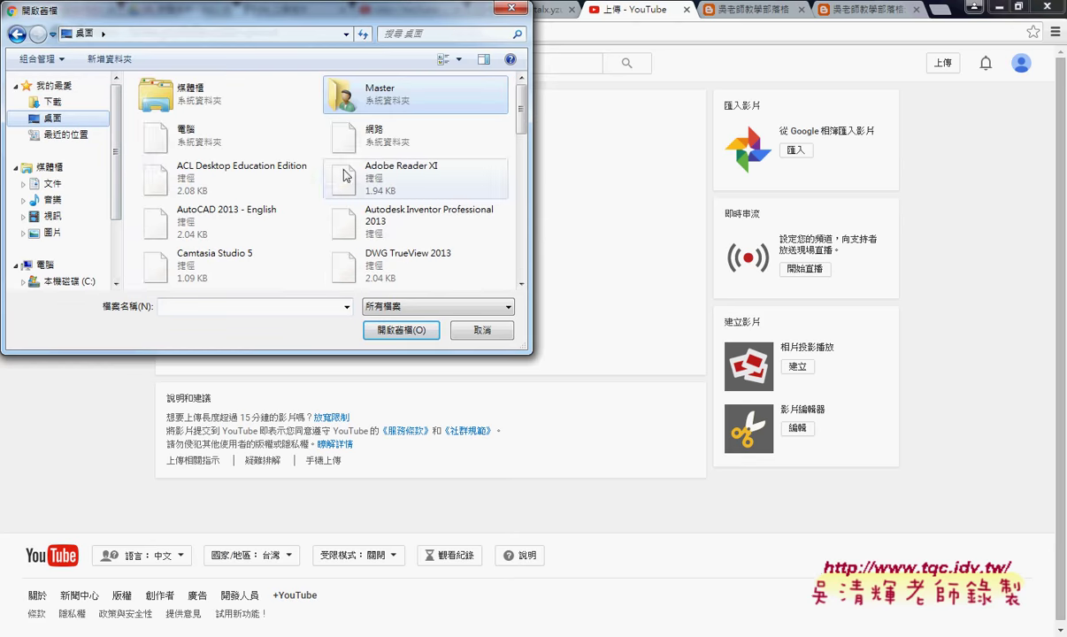
pyautogui.moveTo(520, 120); pyautogui.dragTo(519, 268)
pyautogui.click(247, 270)
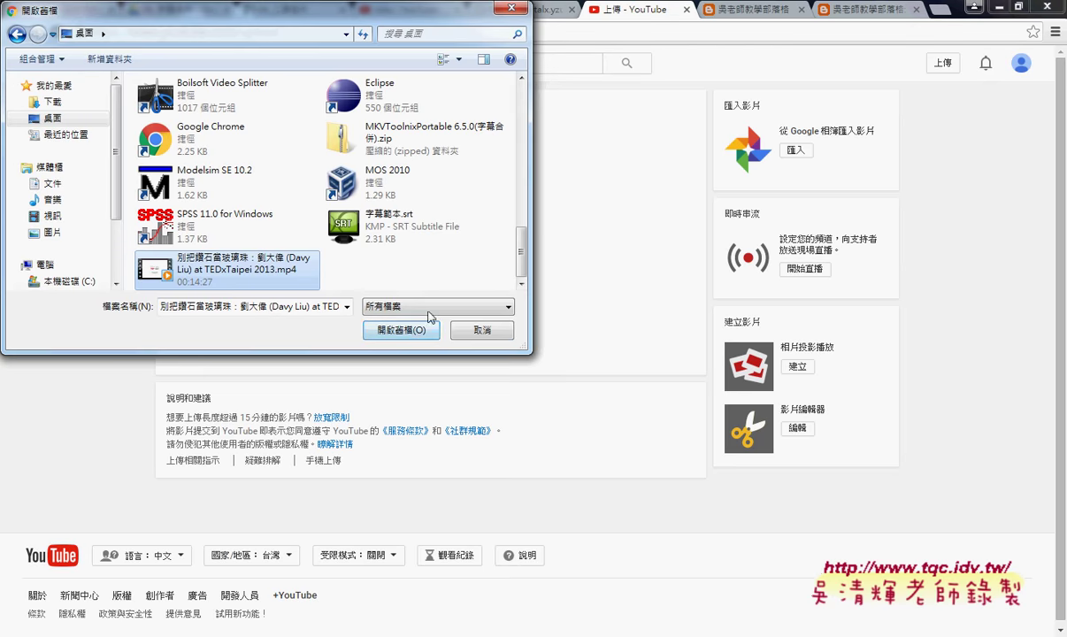
pyautogui.click(482, 331)
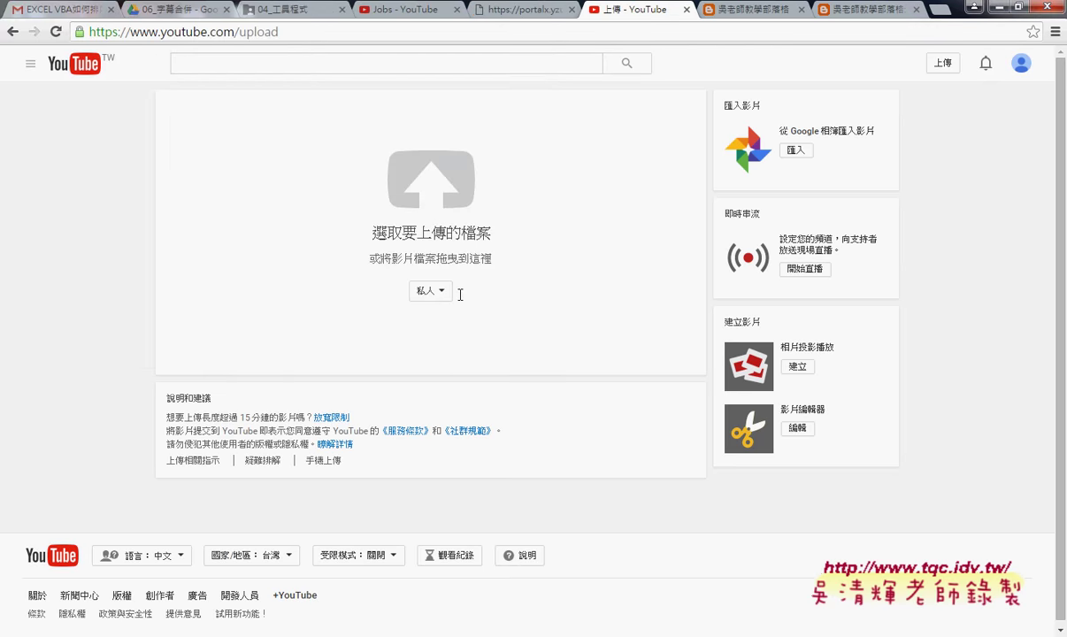
# - Go to Creator Studio's Video Manager and choose 強化 from the TEDxTaipei 2013 talk's Edit menu
pyautogui.click(1022, 66)
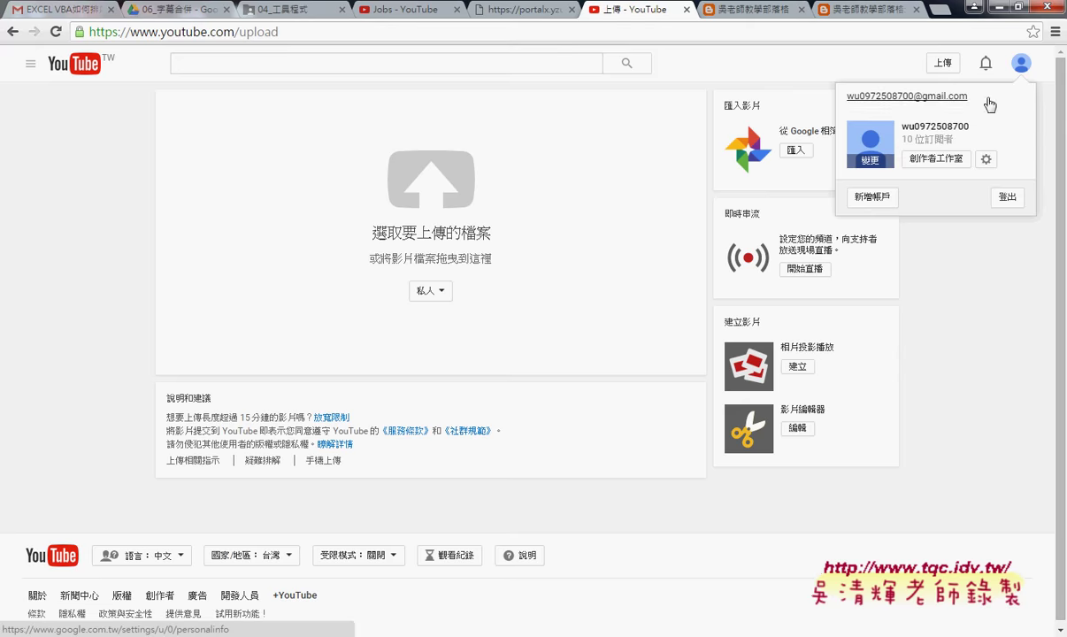
pyautogui.click(918, 164)
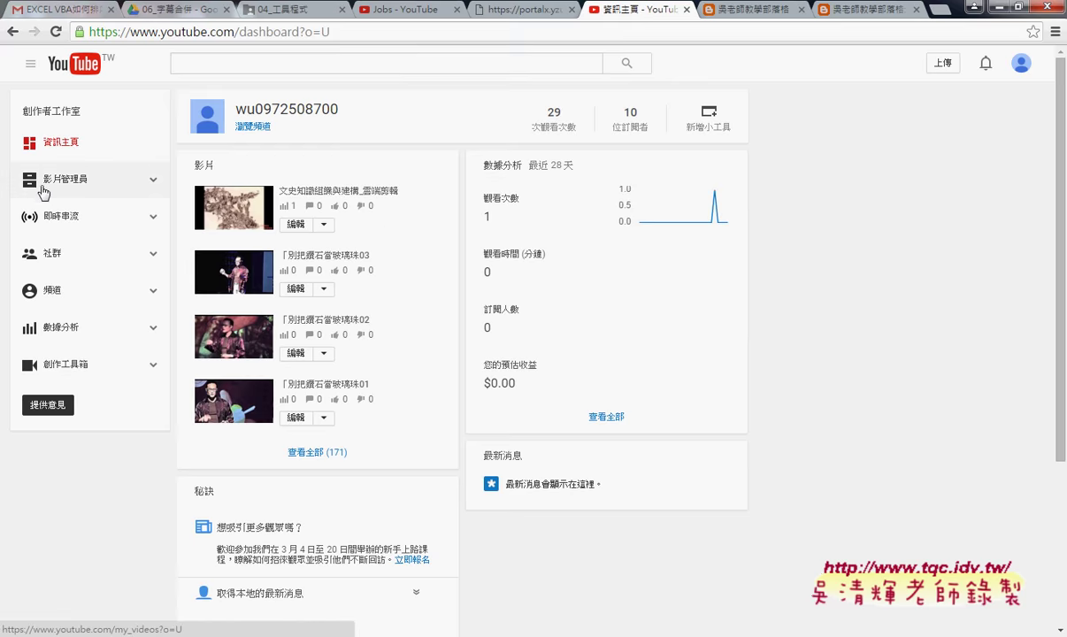
pyautogui.click(48, 186)
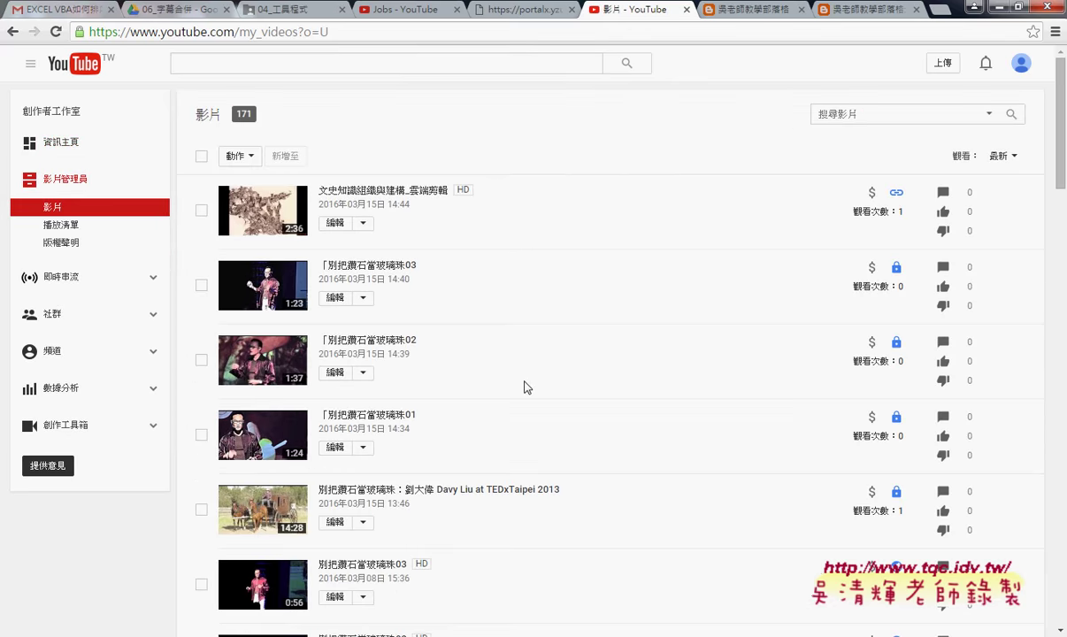
pyautogui.scroll(-3, 525, 386)
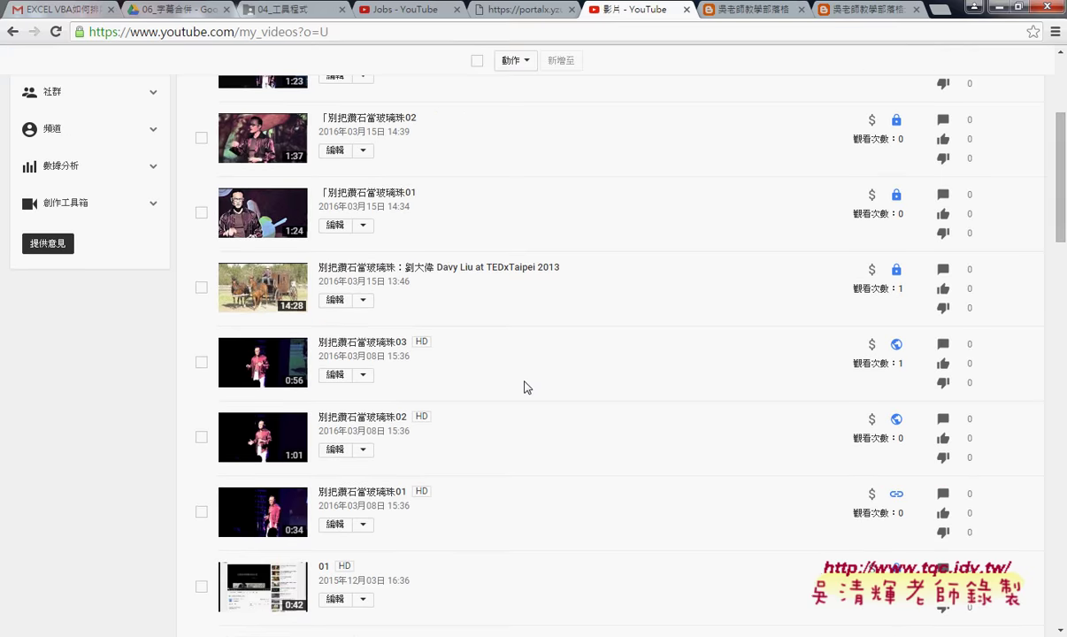
pyautogui.click(362, 302)
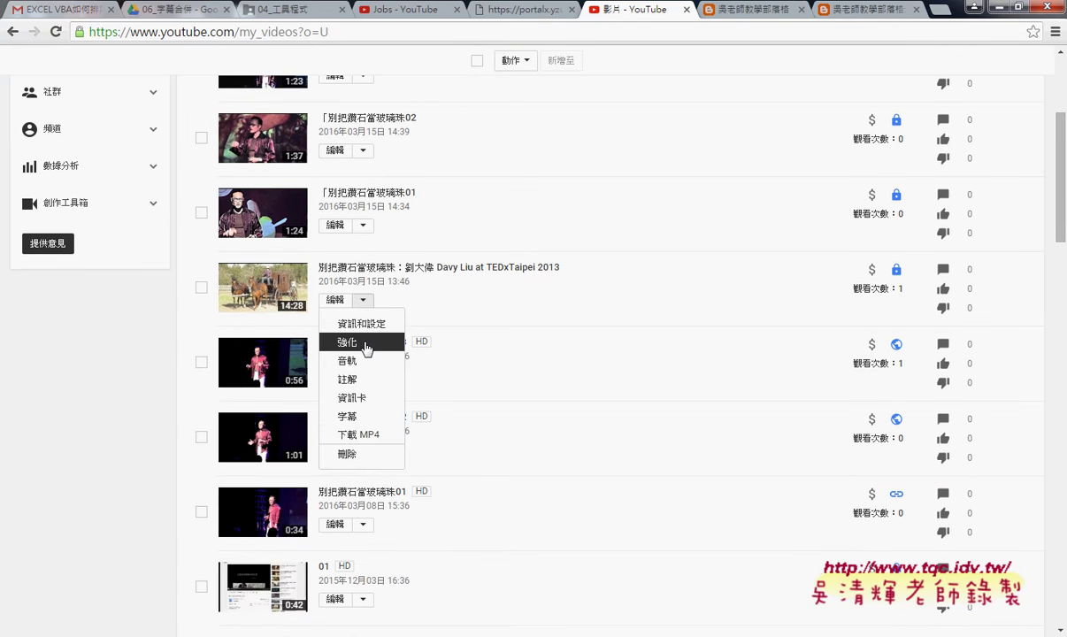
pyautogui.click(367, 346)
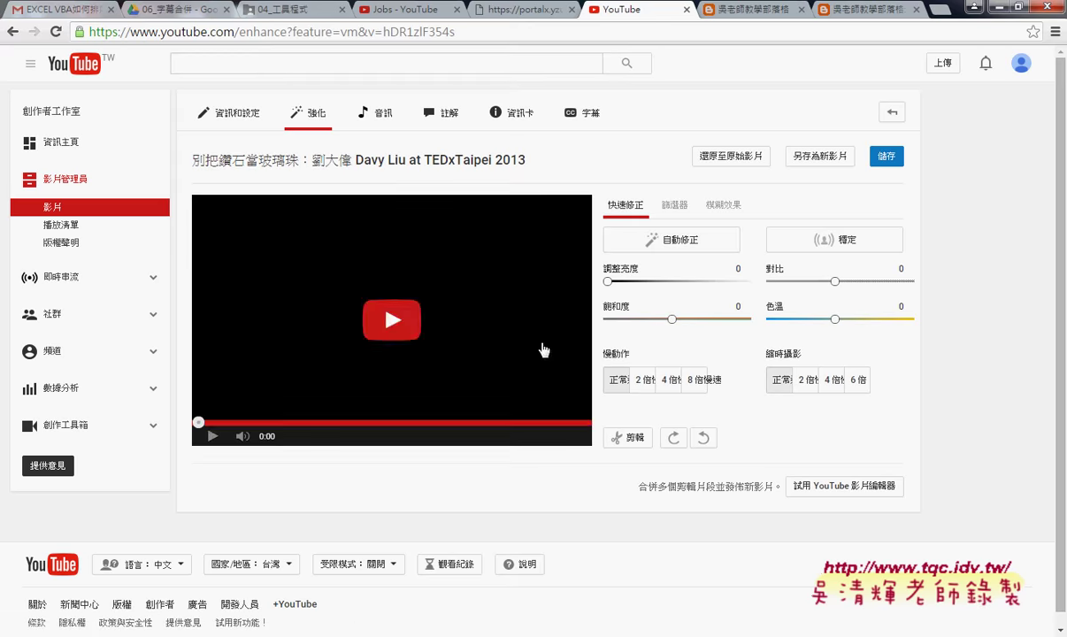
# - Trim the TEDxTaipei 2013 talk to its 0:59–1:58.8 section and confirm with 完成
pyautogui.click(627, 437)
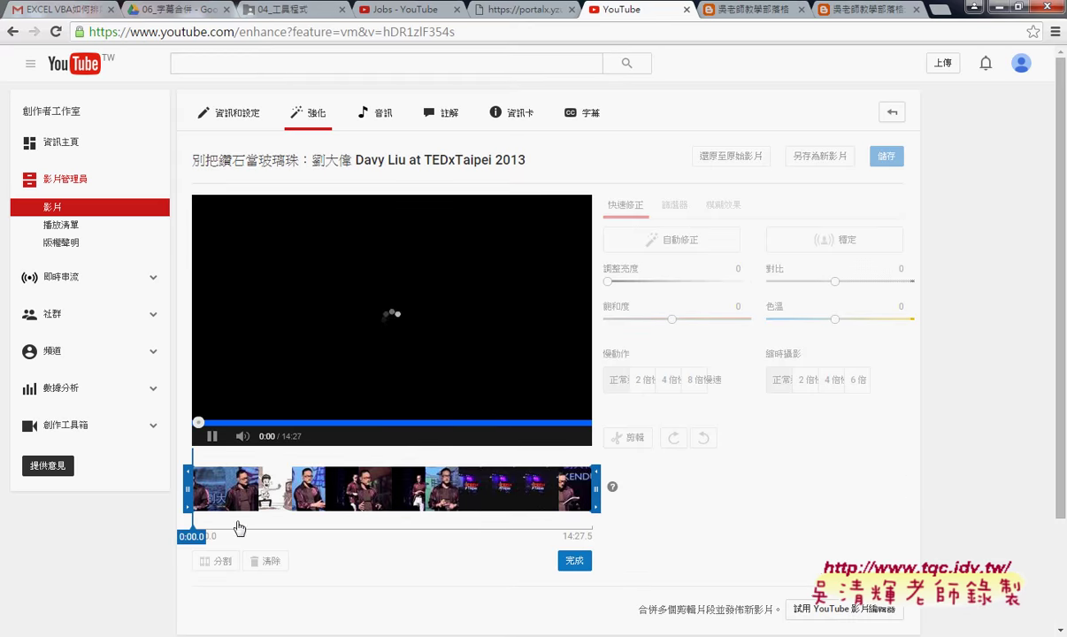
pyautogui.moveTo(188, 488); pyautogui.dragTo(228, 489)
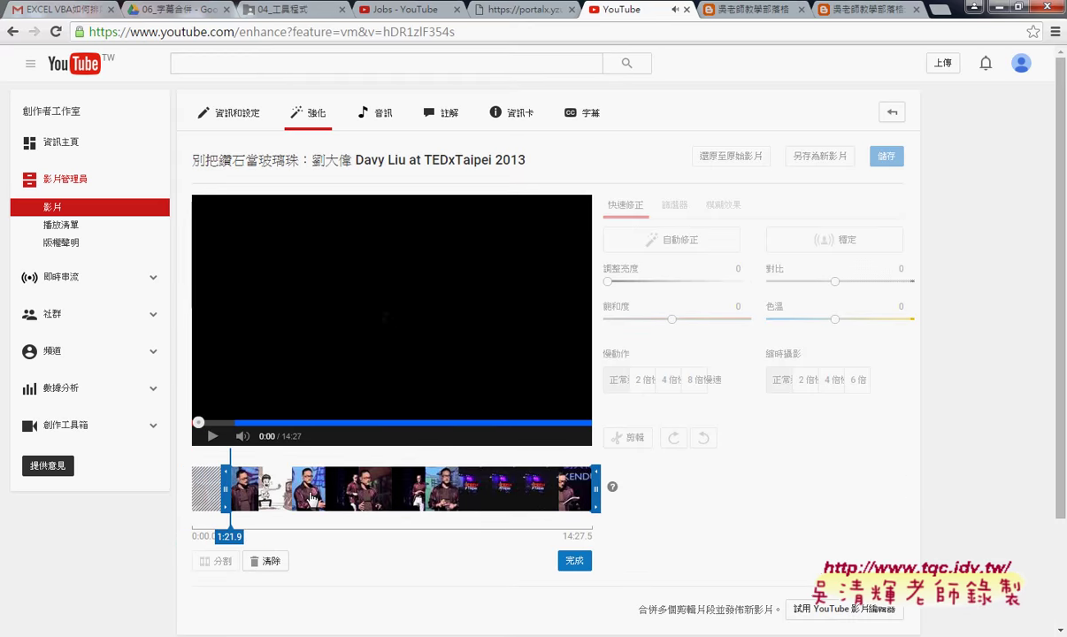
pyautogui.moveTo(596, 488)
pyautogui.mouseDown()
pyautogui.moveTo(275, 479)
pyautogui.moveTo(595, 488)
pyautogui.mouseUp()
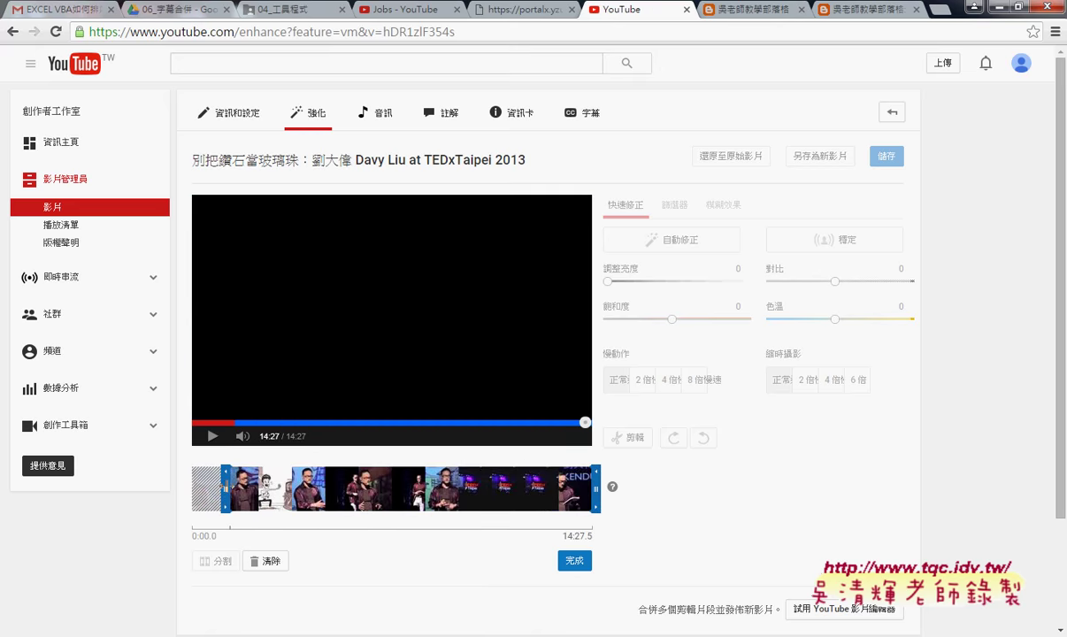
pyautogui.moveTo(224, 488); pyautogui.dragTo(214, 489)
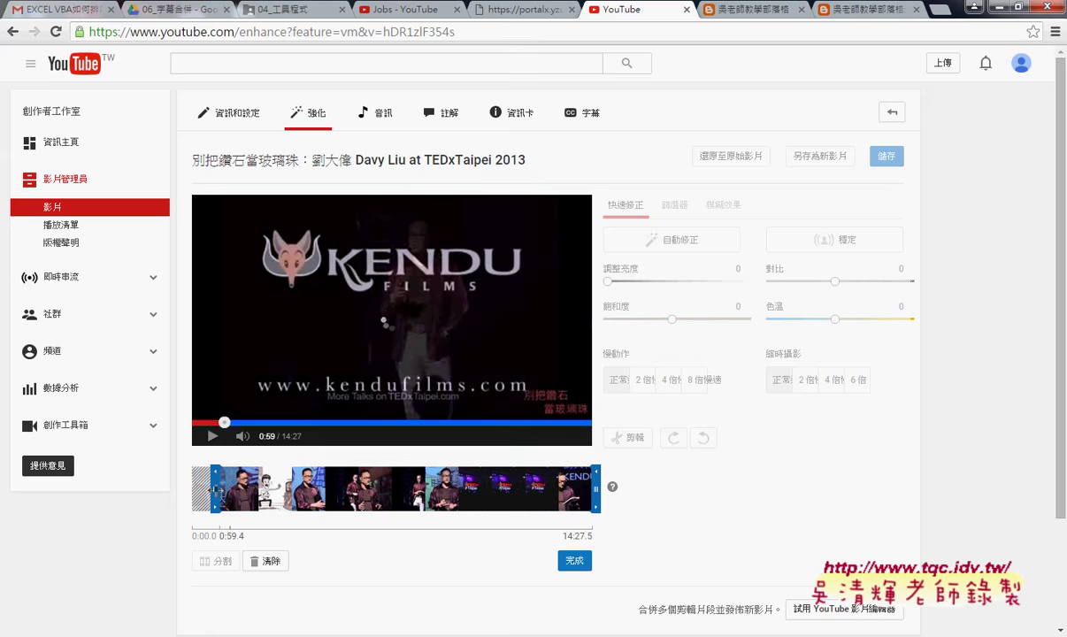
pyautogui.click(221, 529)
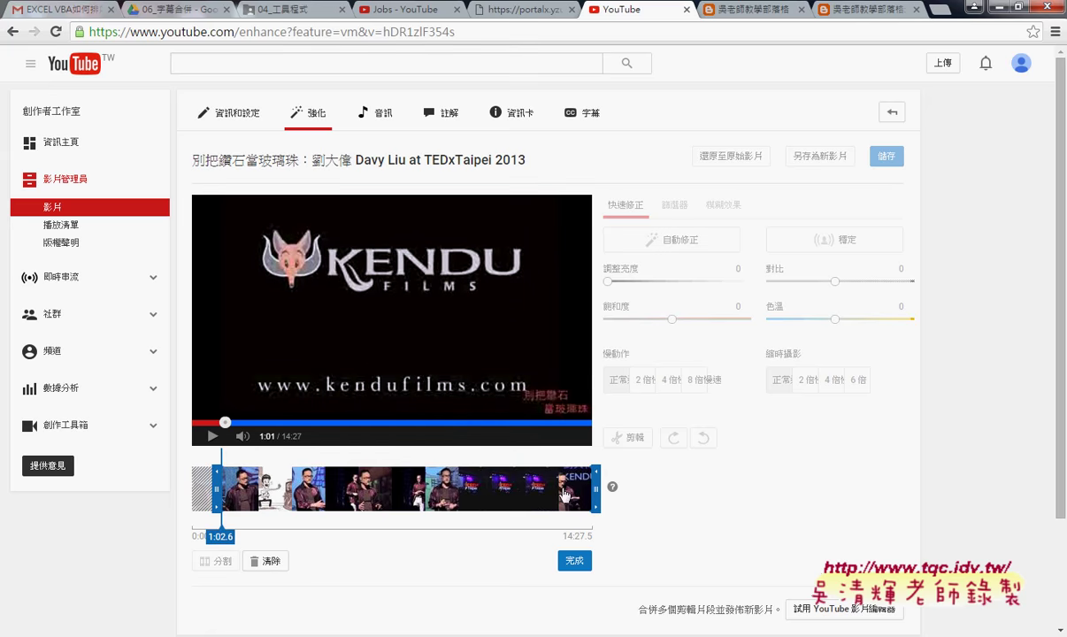
pyautogui.moveTo(593, 488); pyautogui.dragTo(254, 488)
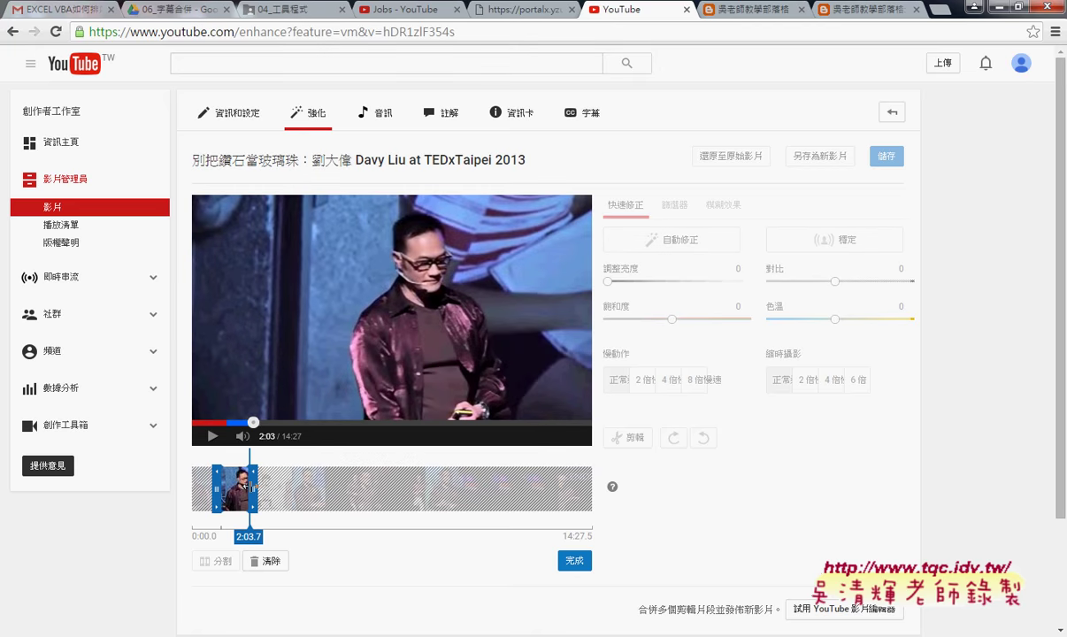
pyautogui.click(574, 561)
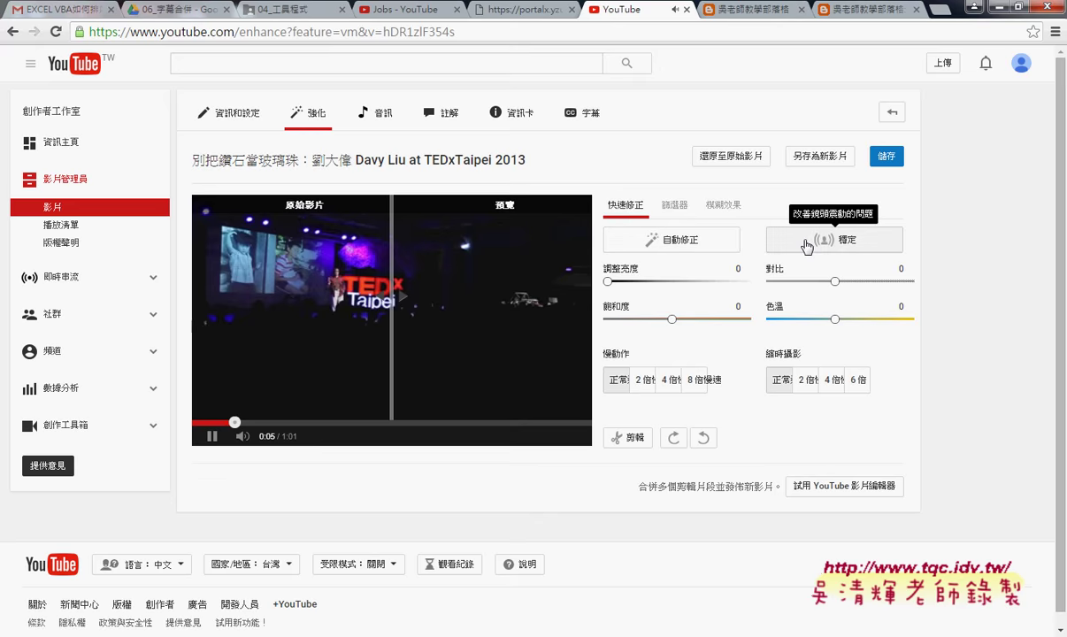
# - Apply automatic face blur from 篩選器 > 模糊效果, then leave the editor unsaved via 影片 > 離開此頁
pyautogui.click(674, 206)
pyautogui.click(628, 204)
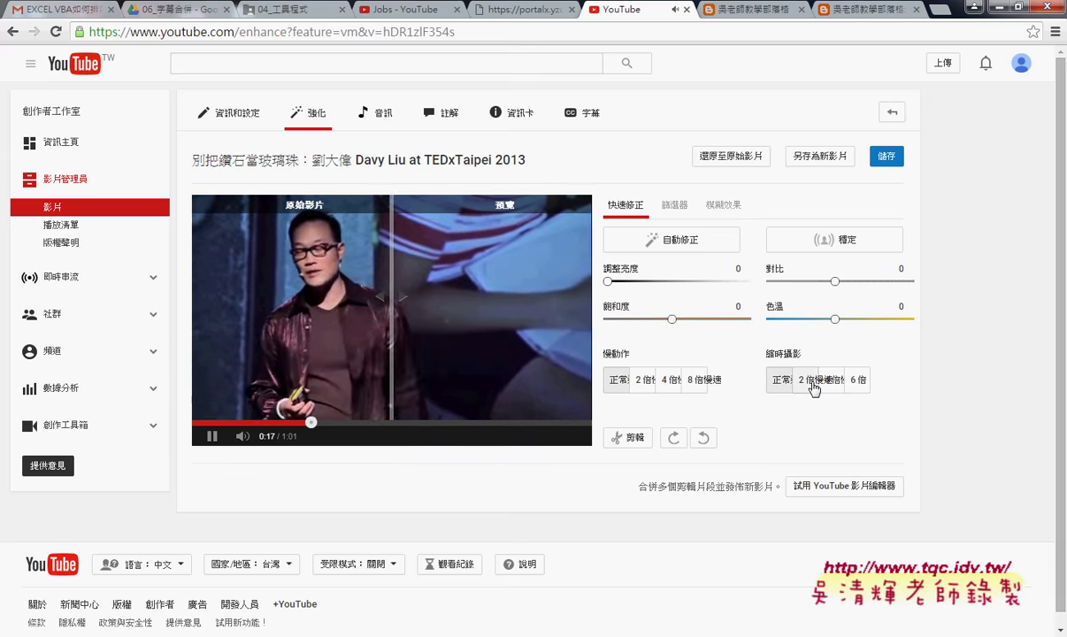
pyautogui.click(675, 205)
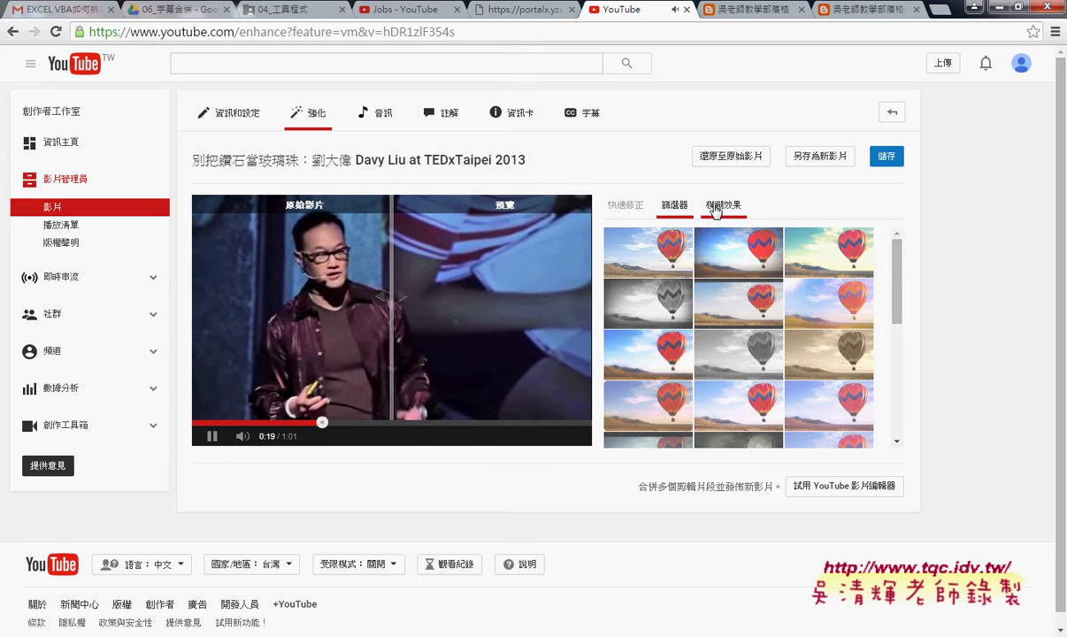
pyautogui.click(722, 208)
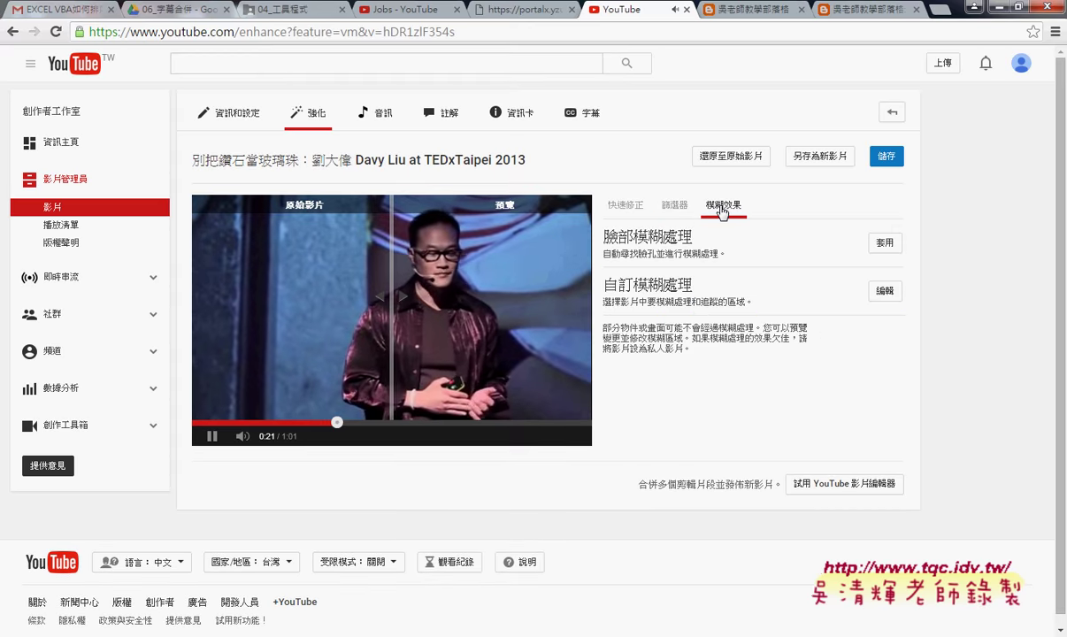
pyautogui.click(881, 244)
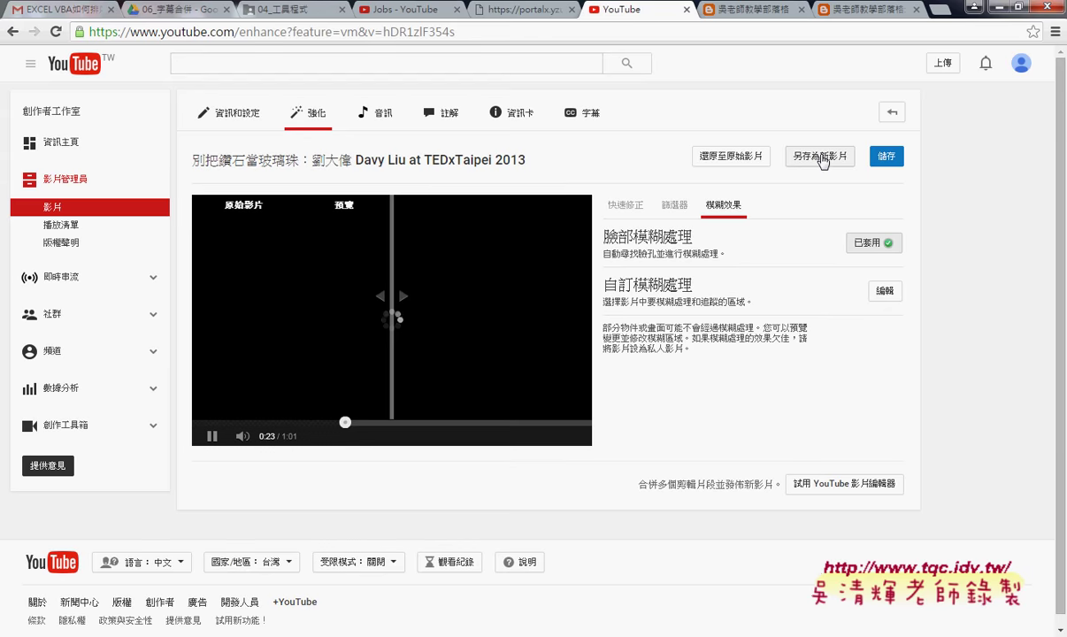
pyautogui.click(62, 207)
pyautogui.click(558, 165)
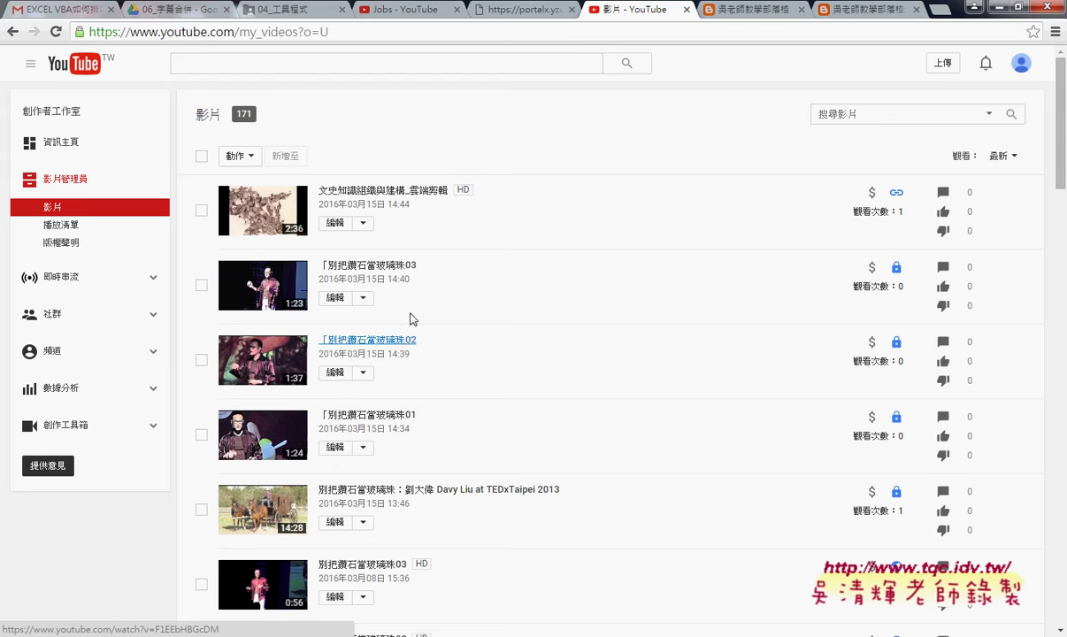
# - Show the full 171-video list and open the newest video, 文史知識組織與建構_雲端剪輯
pyautogui.click(409, 267)
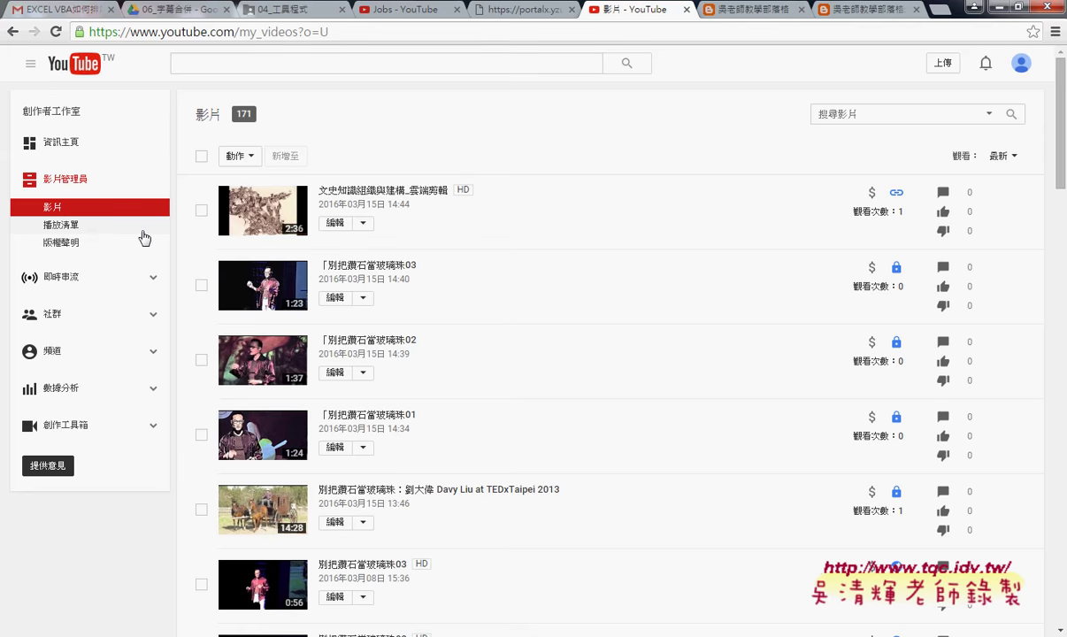
pyautogui.click(99, 227)
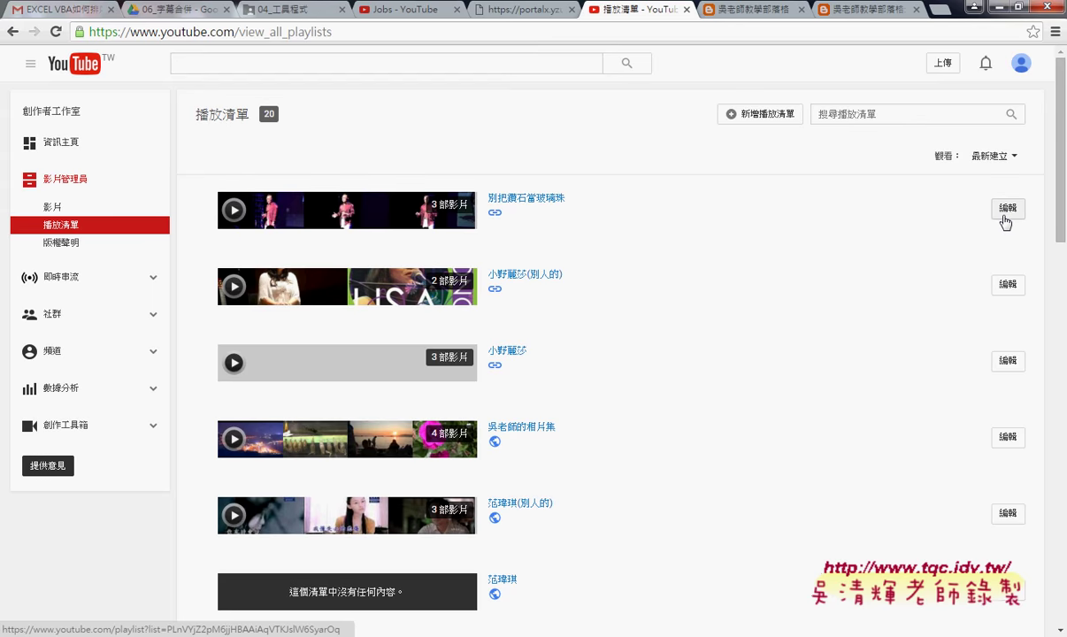
pyautogui.click(123, 215)
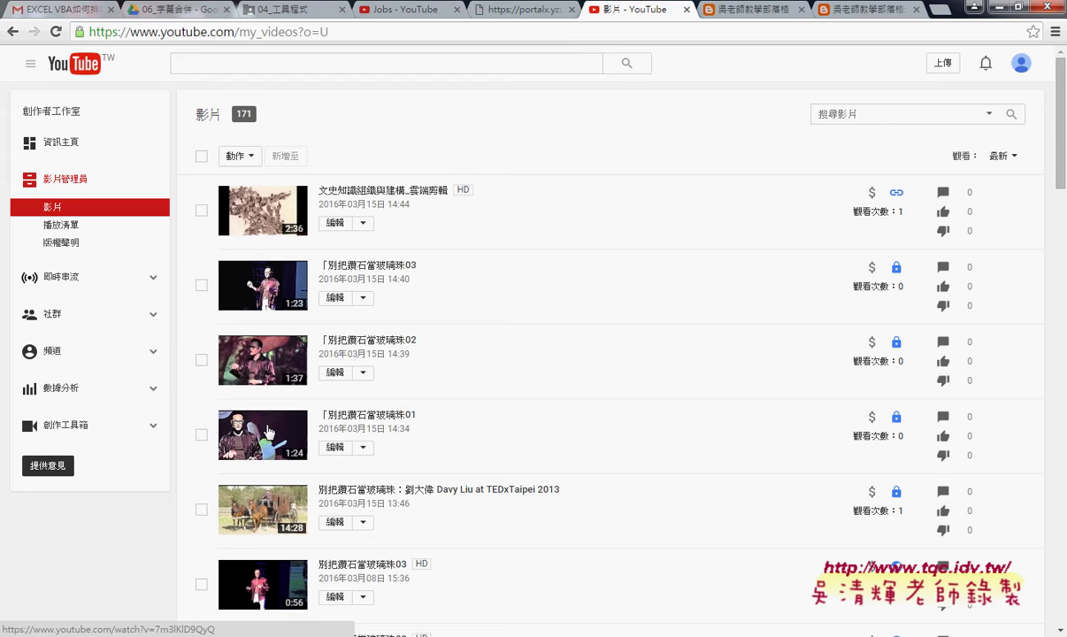
pyautogui.click(253, 208)
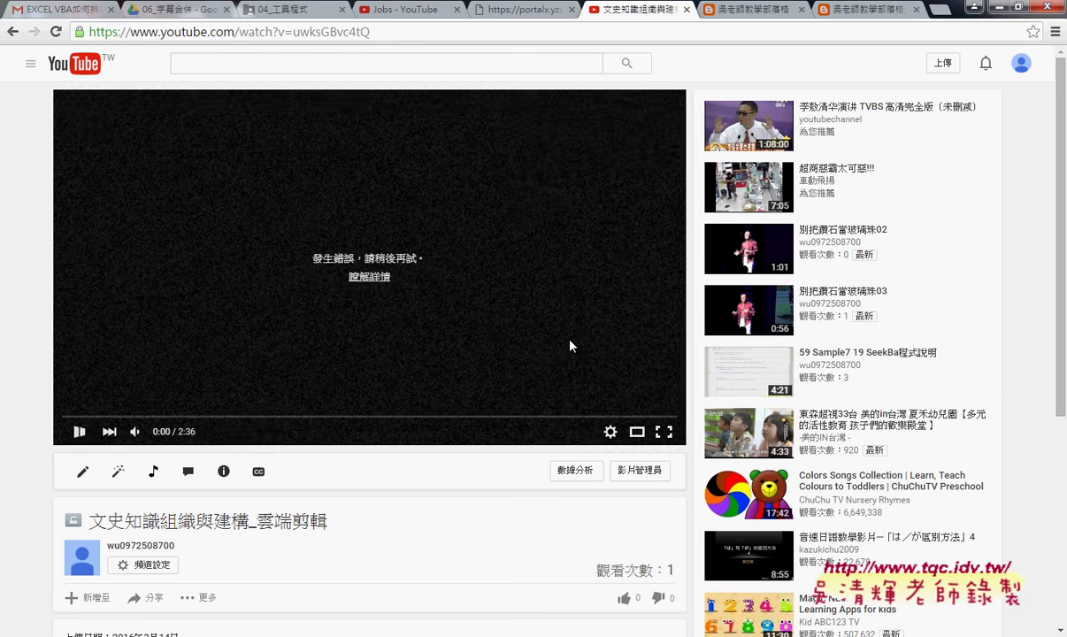
# - Reload 文史知識組織與建構_雲端剪輯, then play and seek through it, pausing at 1:48
pyautogui.click(56, 32)
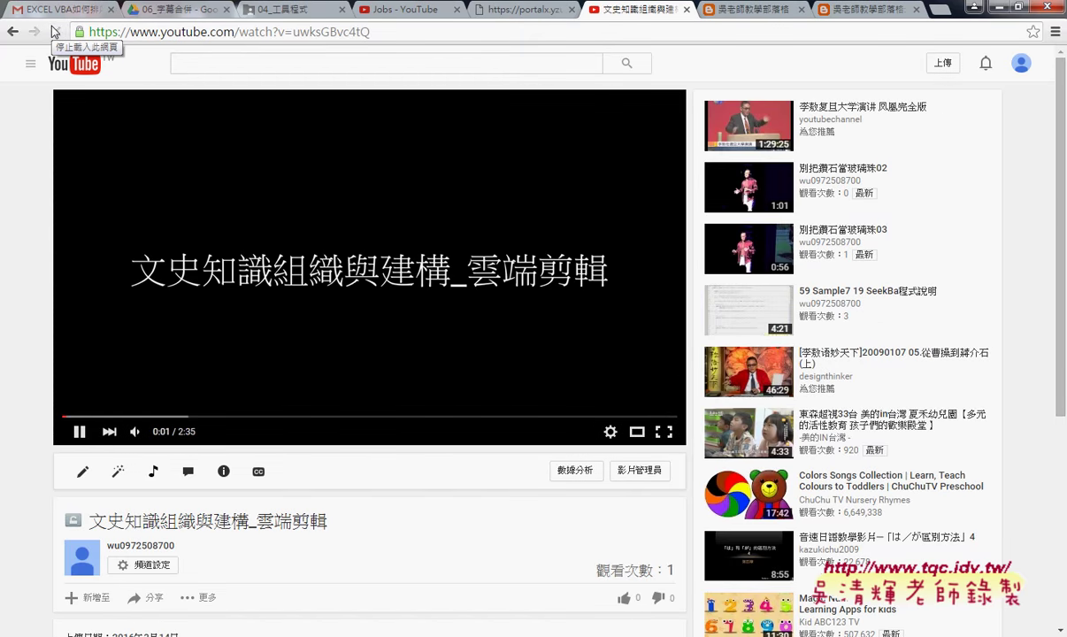
pyautogui.click(71, 430)
pyautogui.click(63, 428)
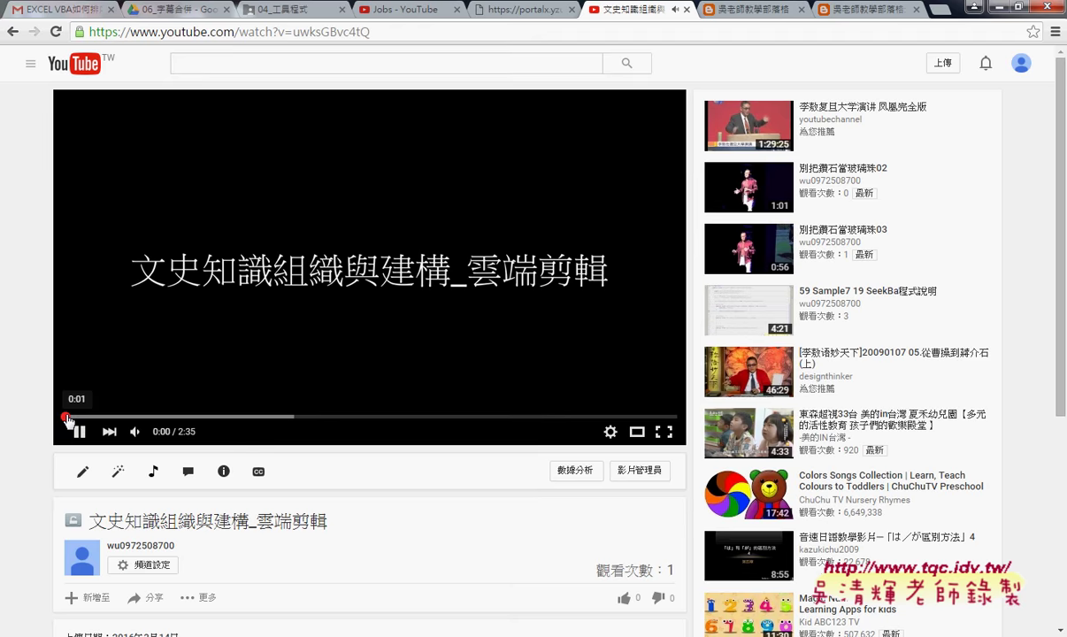
pyautogui.moveTo(64, 415); pyautogui.dragTo(669, 433)
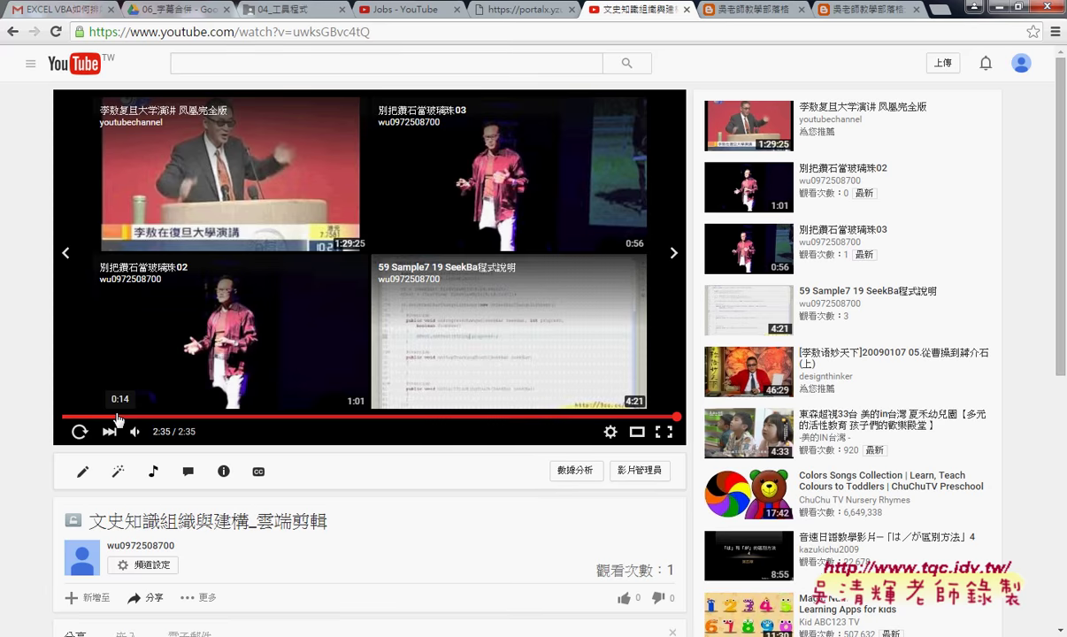
pyautogui.click(80, 431)
pyautogui.click(129, 416)
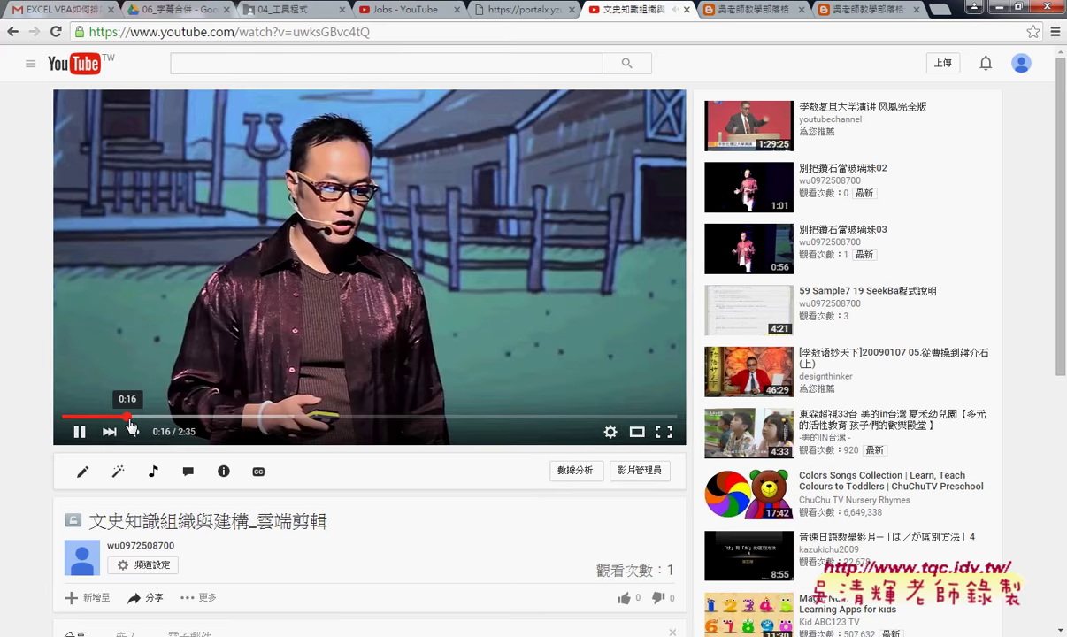
pyautogui.click(324, 417)
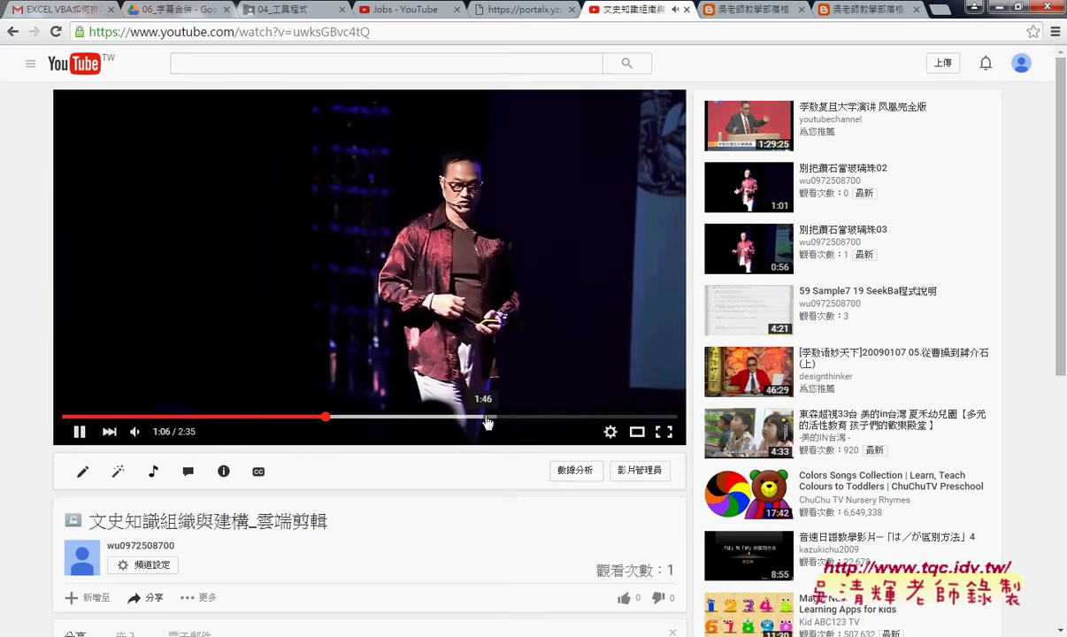
pyautogui.click(485, 417)
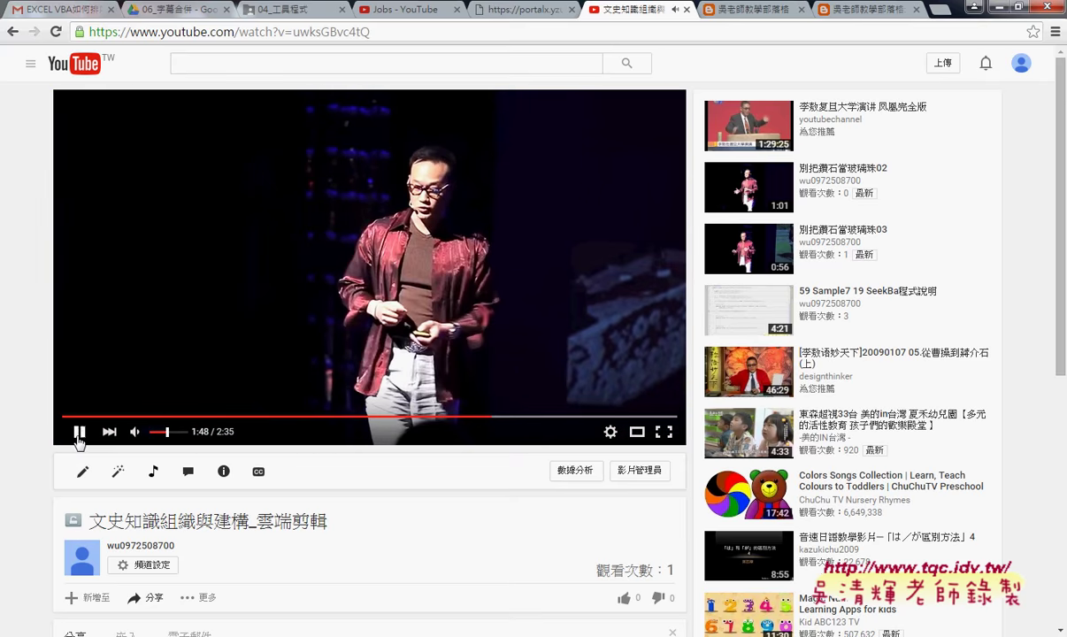
pyautogui.click(490, 213)
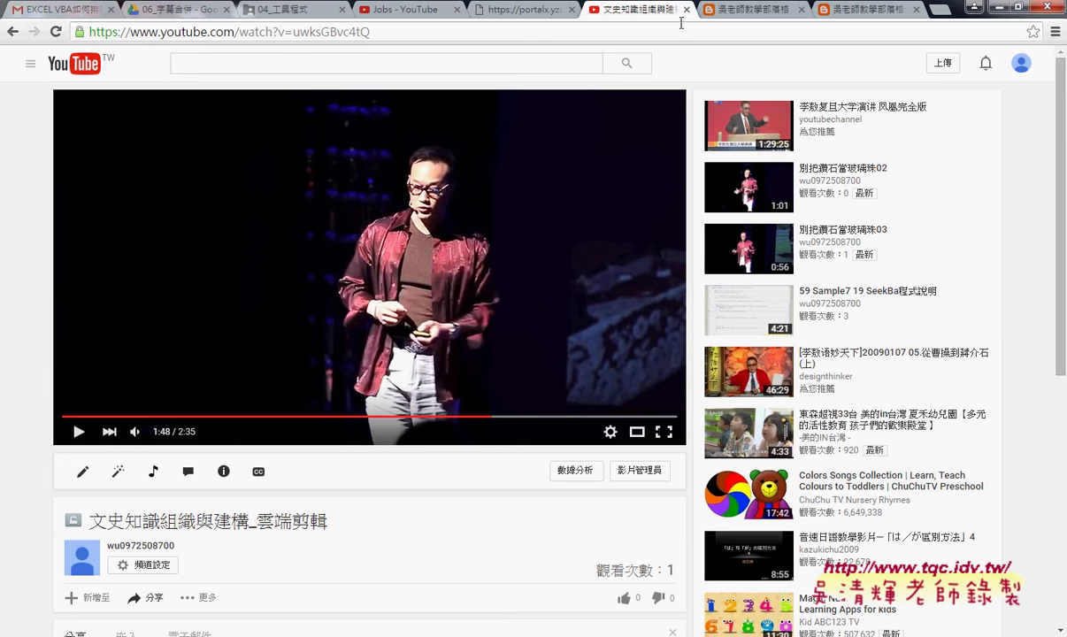
# - Open Creator Studio from the avatar menu and go to 創作工具箱 > 音效庫
pyautogui.click(1021, 63)
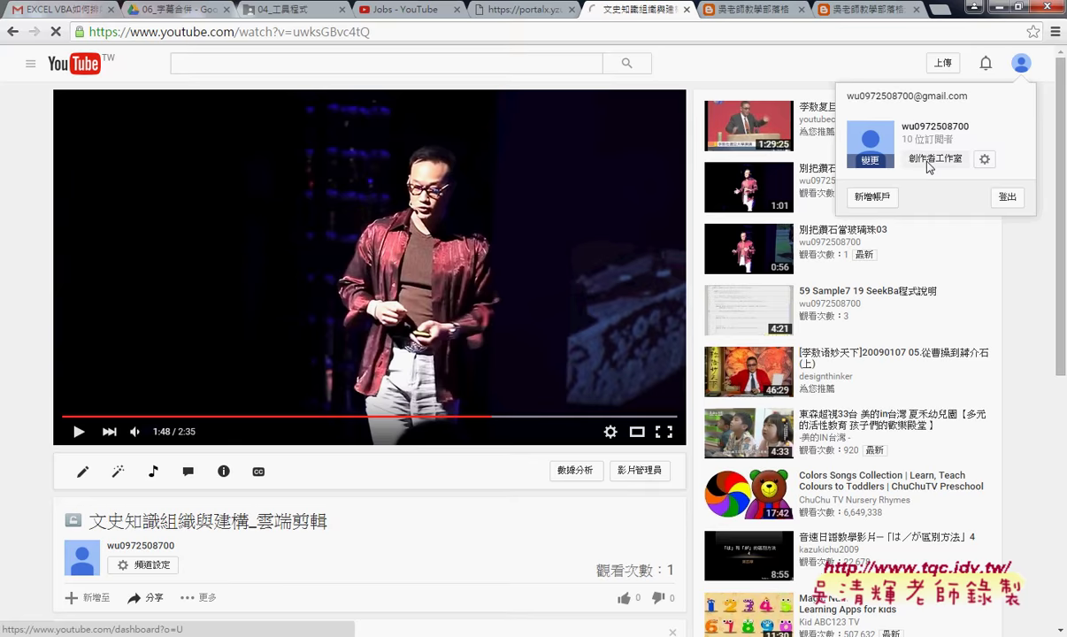
pyautogui.click(929, 160)
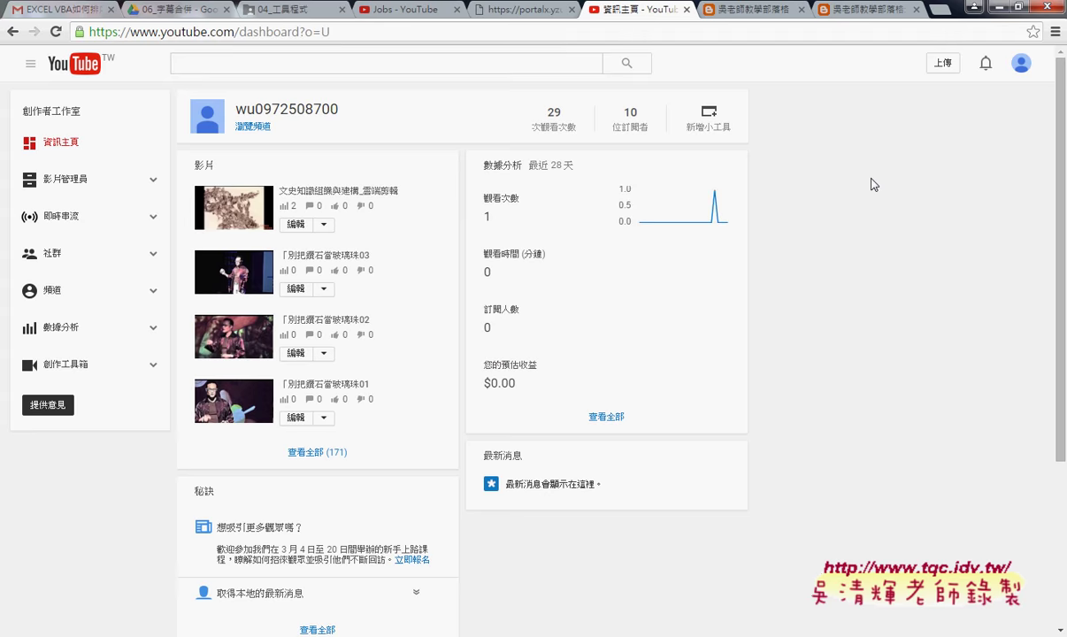
pyautogui.click(85, 375)
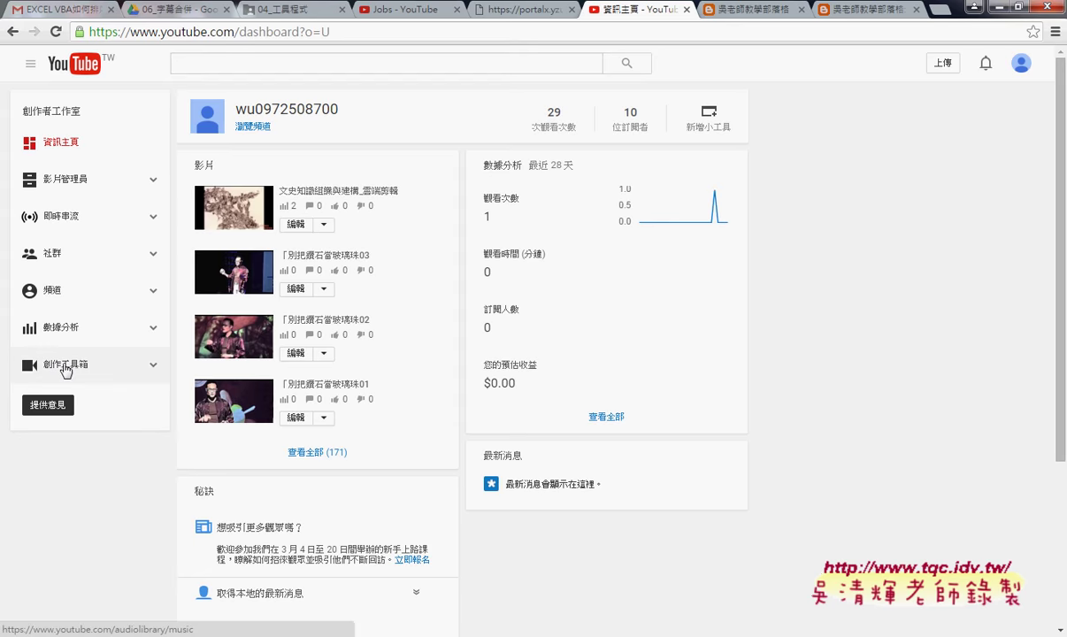
pyautogui.click(75, 370)
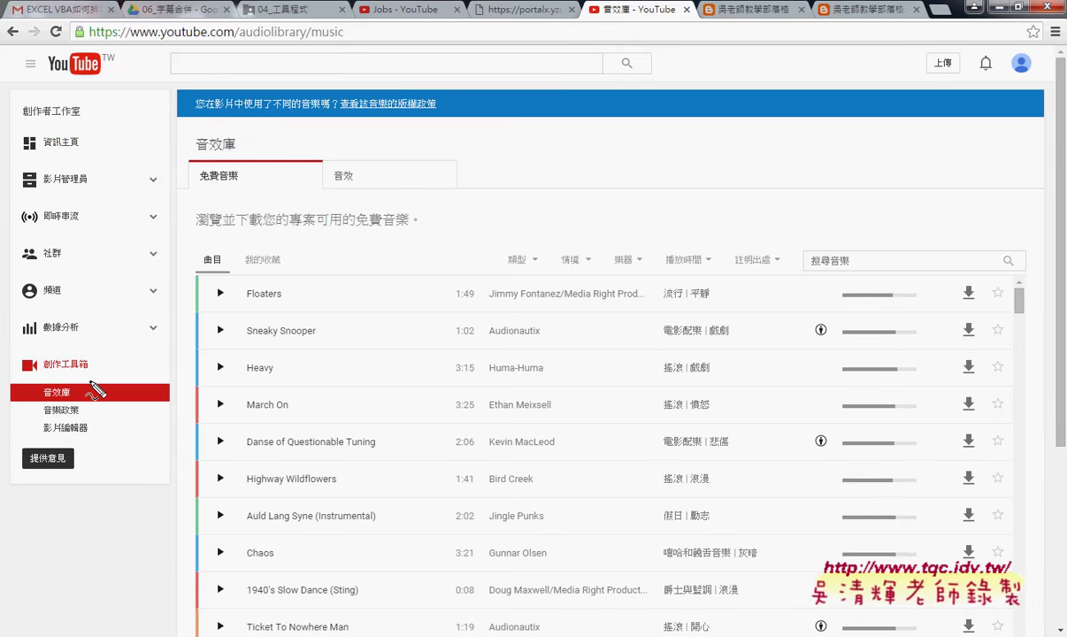
pyautogui.moveTo(89, 376)
pyautogui.mouseDown()
pyautogui.moveTo(91, 358)
pyautogui.moveTo(93, 376)
pyautogui.mouseUp()
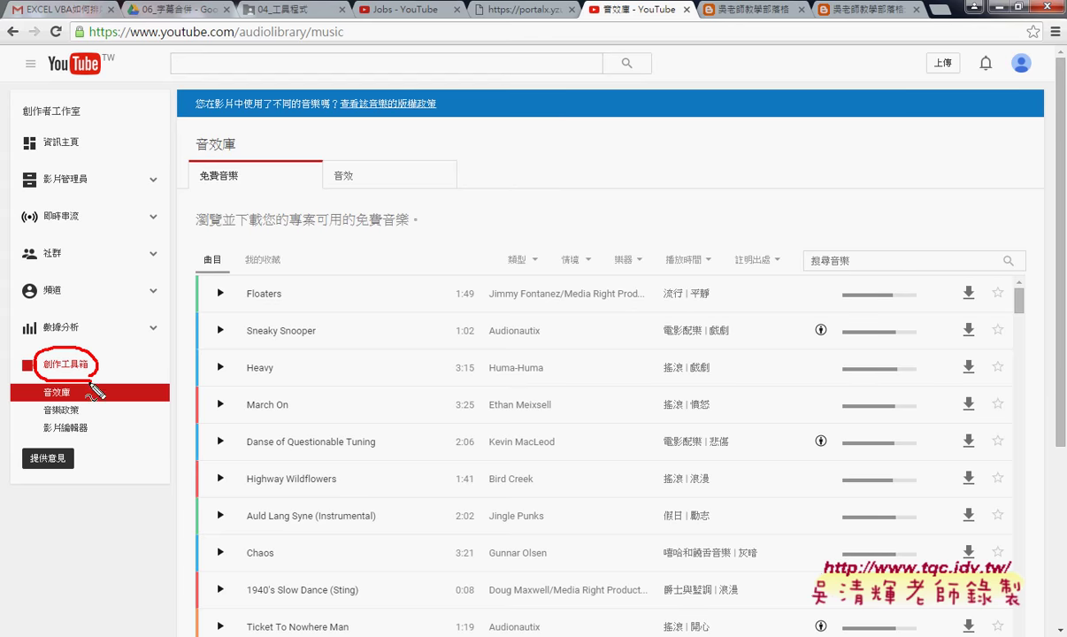
pyautogui.moveTo(64, 443); pyautogui.dragTo(84, 435)
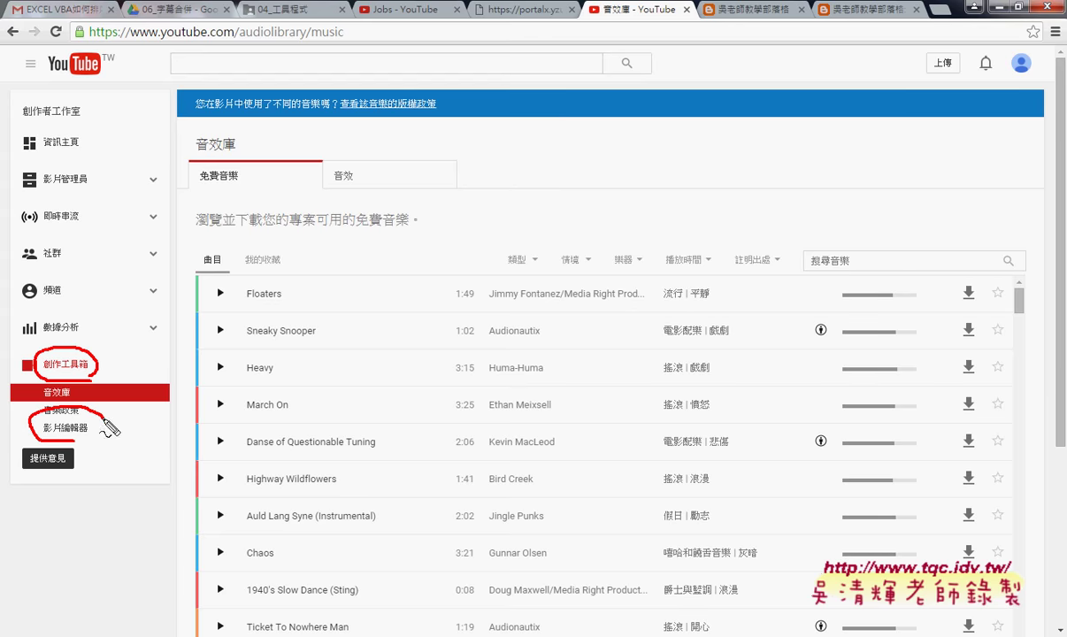
pyautogui.moveTo(98, 375); pyautogui.dragTo(104, 412)
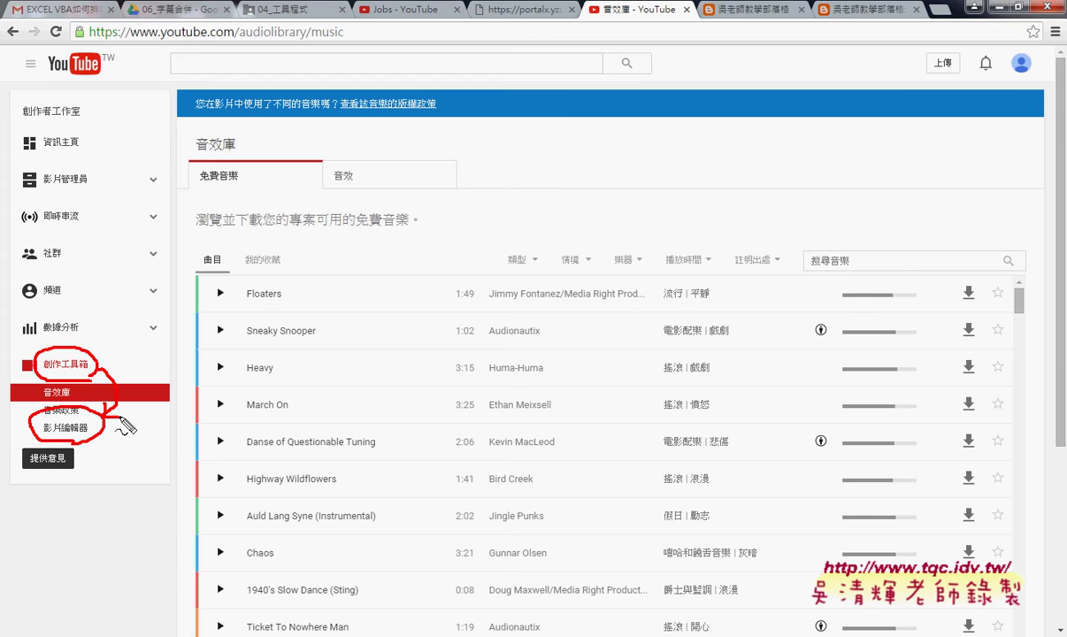
pyautogui.press('Escape')
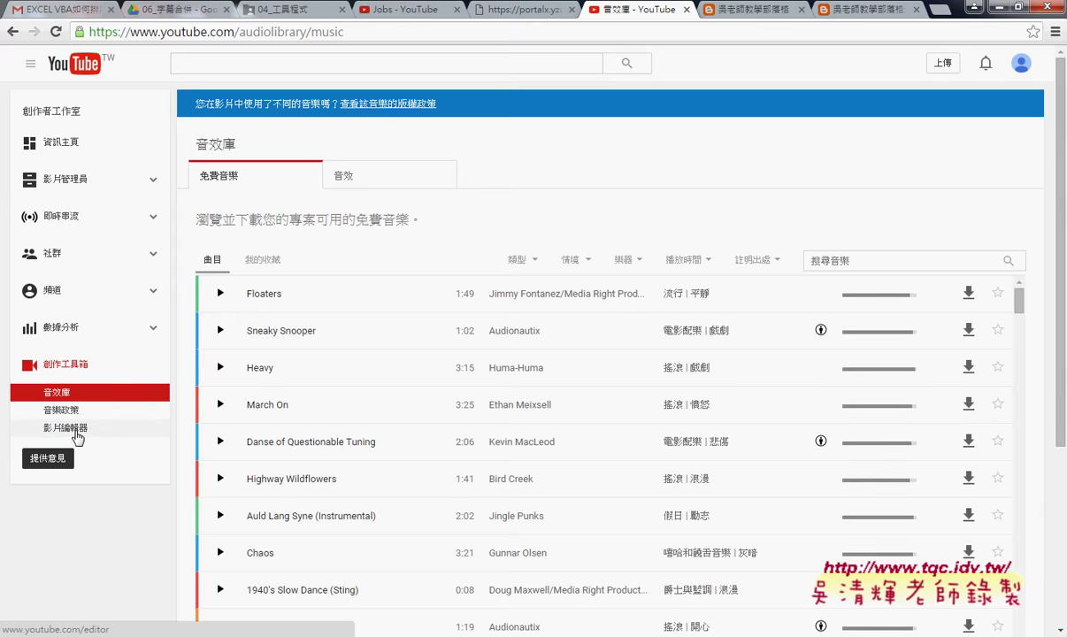
# - Open 影片編輯器 and place the 1:23 clip 「別把鑽石當玻璃珠 01 first on the timeline
pyautogui.click(76, 433)
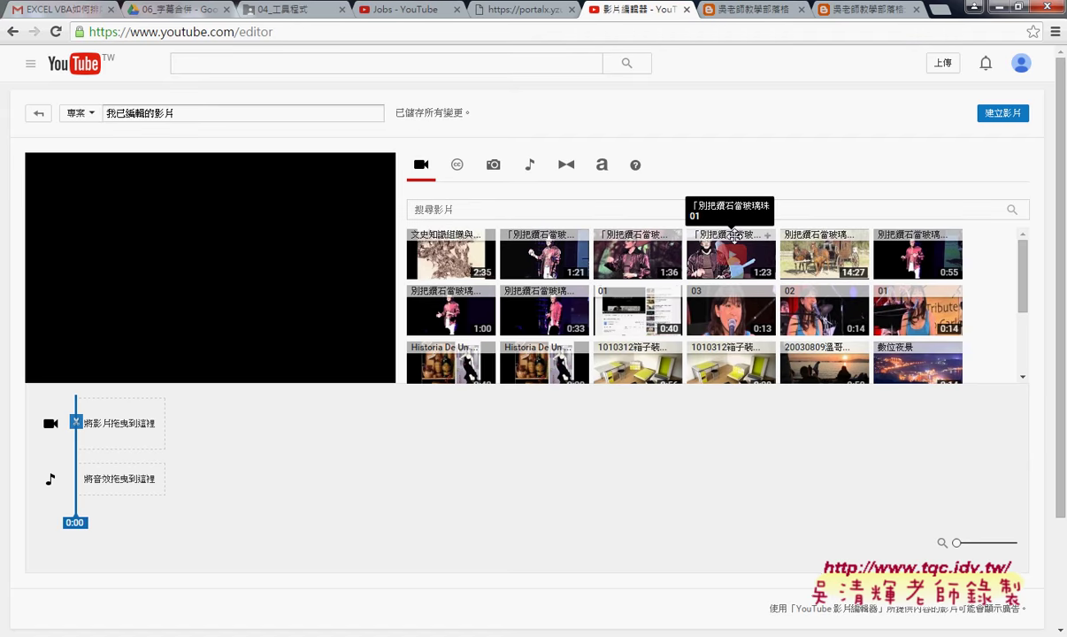
pyautogui.moveTo(733, 237); pyautogui.dragTo(141, 433)
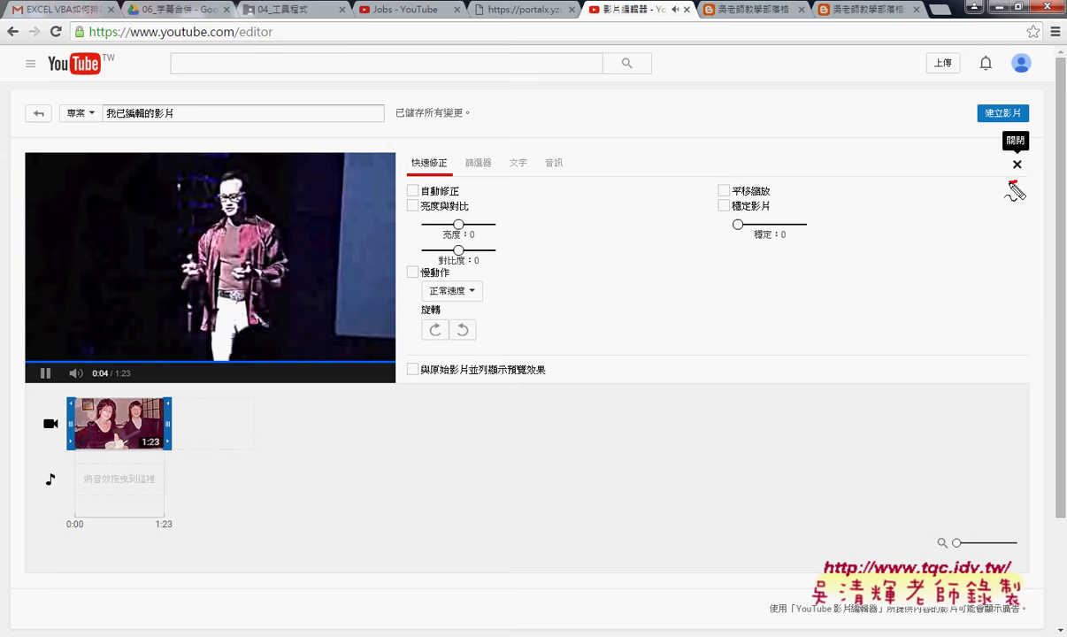
pyautogui.moveTo(1017, 150); pyautogui.dragTo(1006, 180)
pyautogui.moveTo(935, 168)
pyautogui.mouseDown()
pyautogui.moveTo(1000, 165)
pyautogui.moveTo(995, 180)
pyautogui.mouseUp()
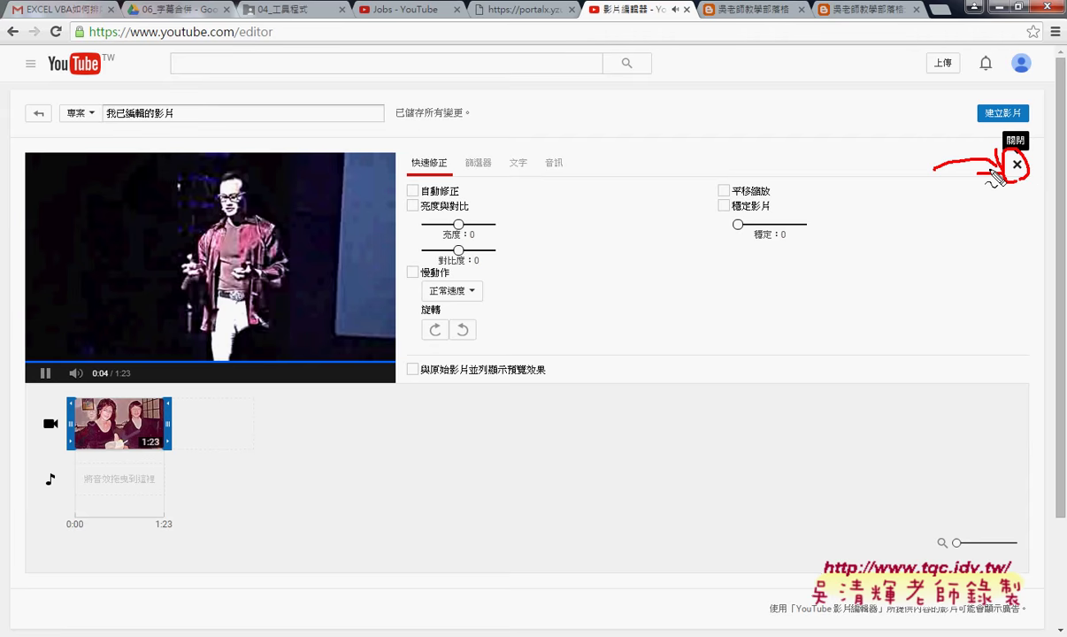
pyautogui.press('Escape')
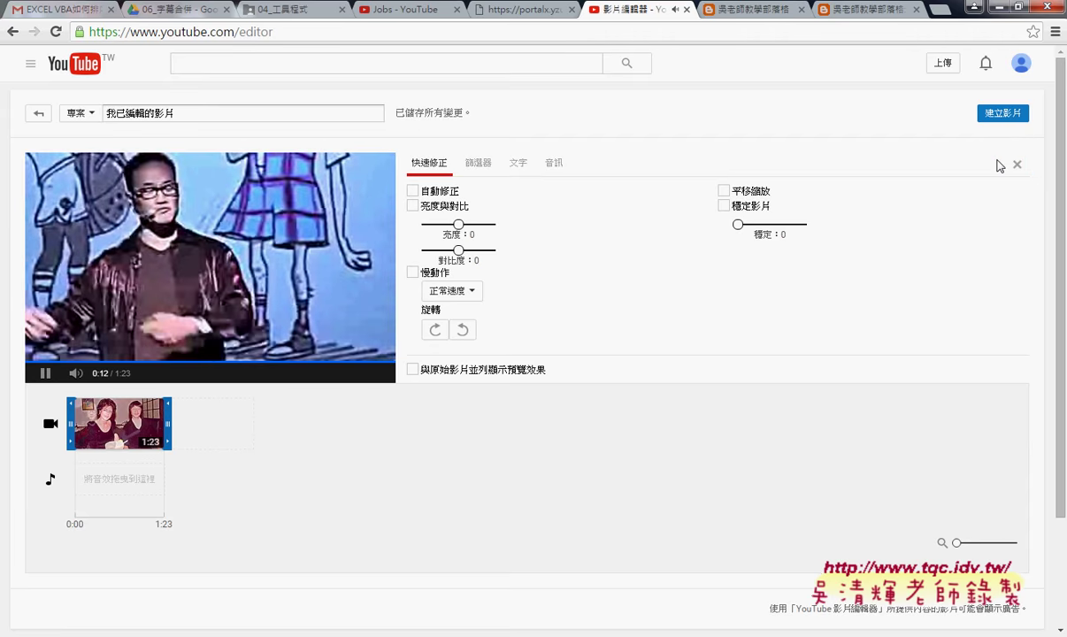
pyautogui.click(1017, 166)
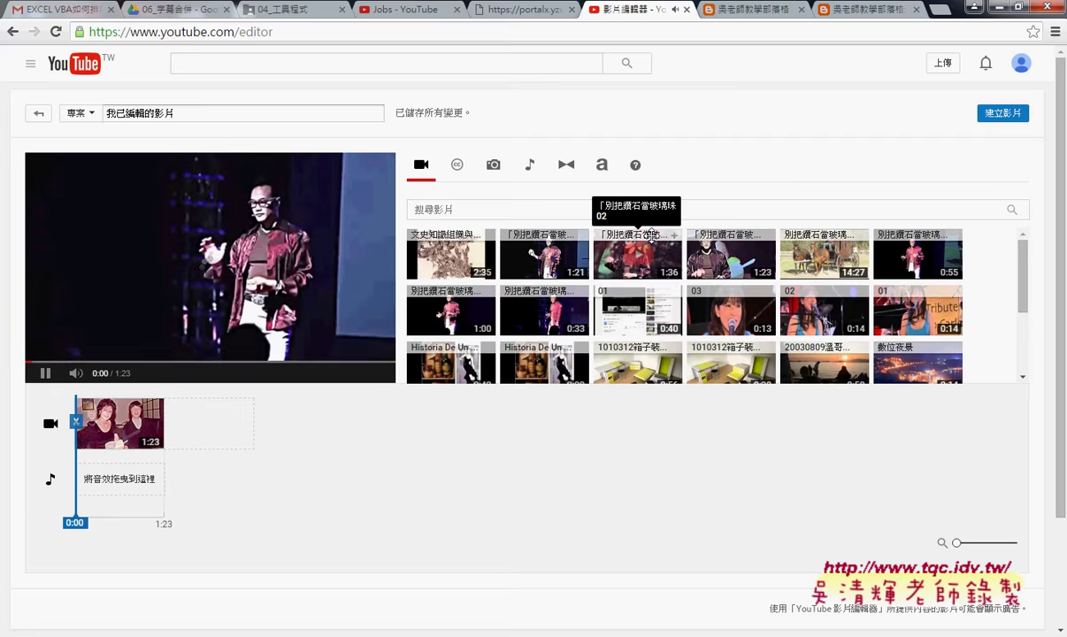
# - Append the 1:36 clip 「別把鑽石當玻璃珠 02, then the 1:21 clip, giving a 4:21 timeline
pyautogui.moveTo(650, 235); pyautogui.dragTo(321, 430)
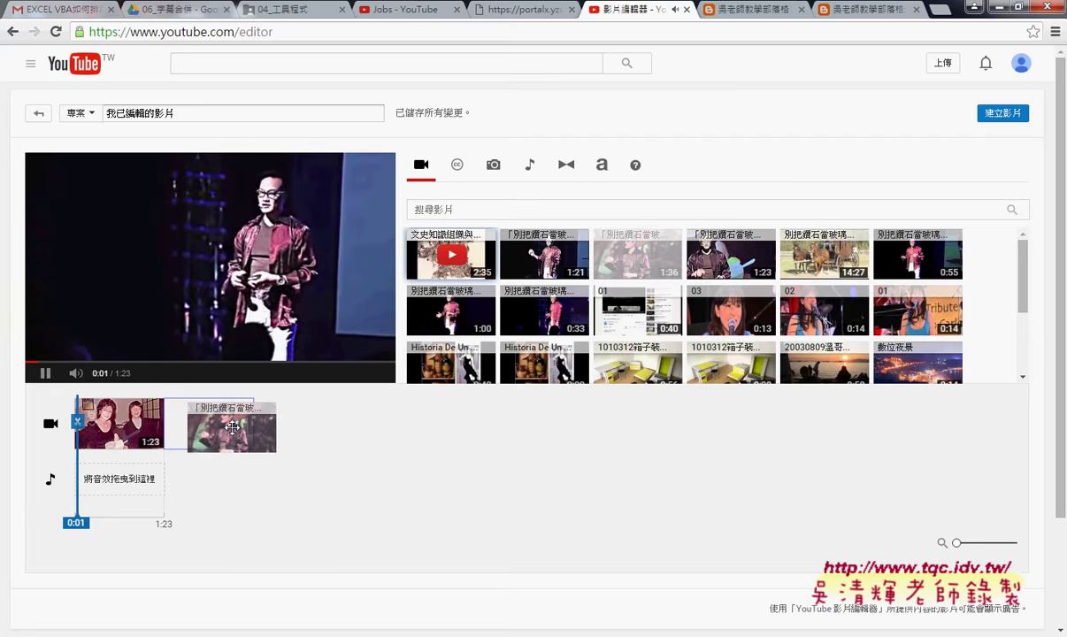
pyautogui.click(1018, 165)
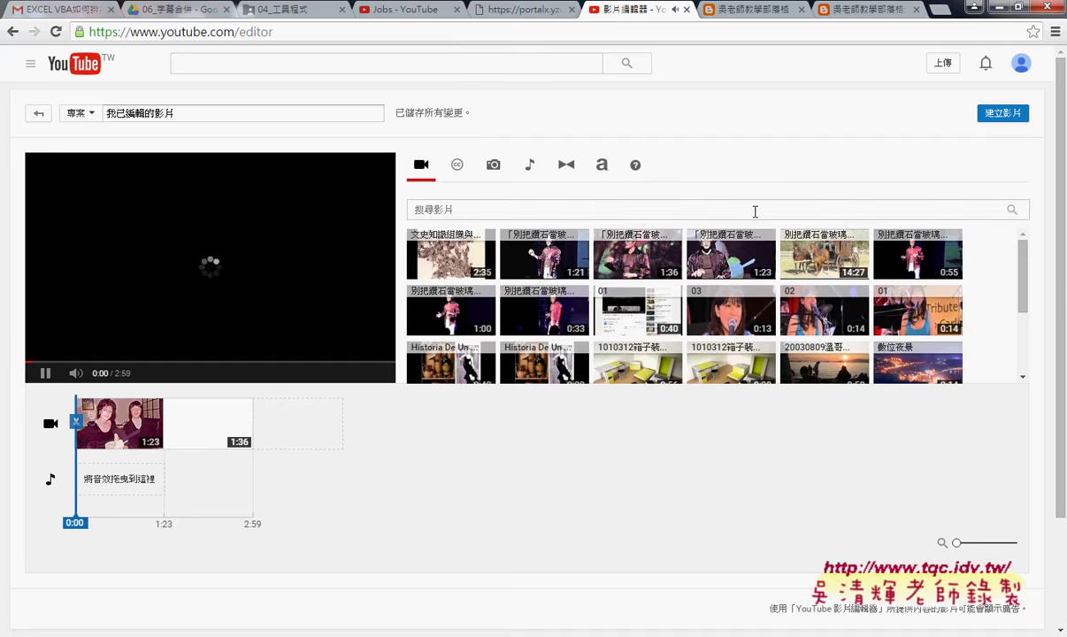
pyautogui.moveTo(514, 254)
pyautogui.mouseDown()
pyautogui.moveTo(347, 409)
pyautogui.moveTo(305, 424)
pyautogui.mouseUp()
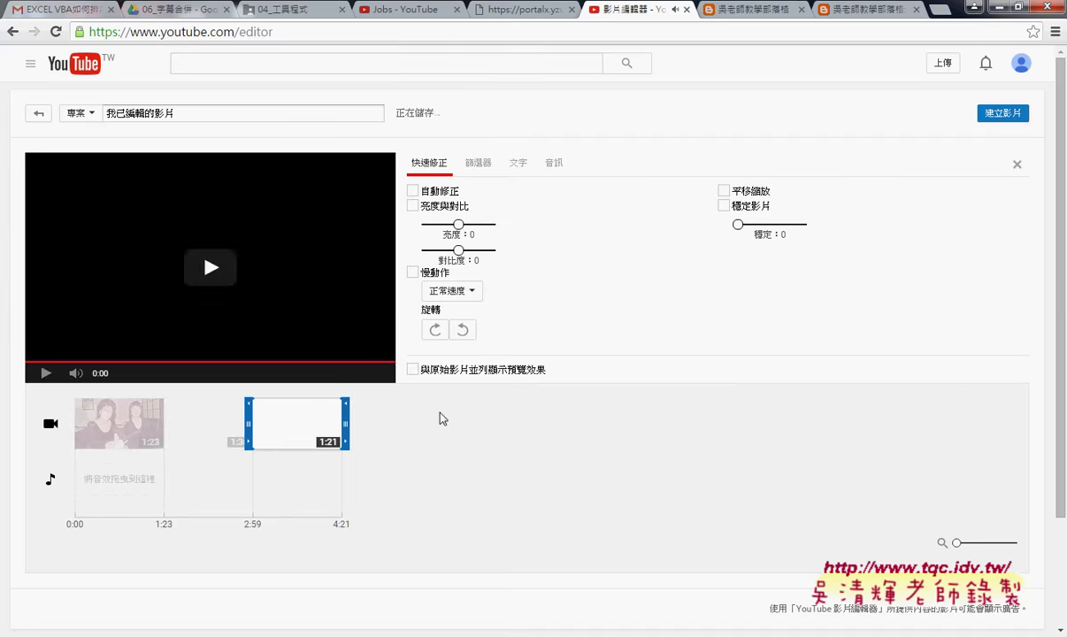
pyautogui.click(1018, 165)
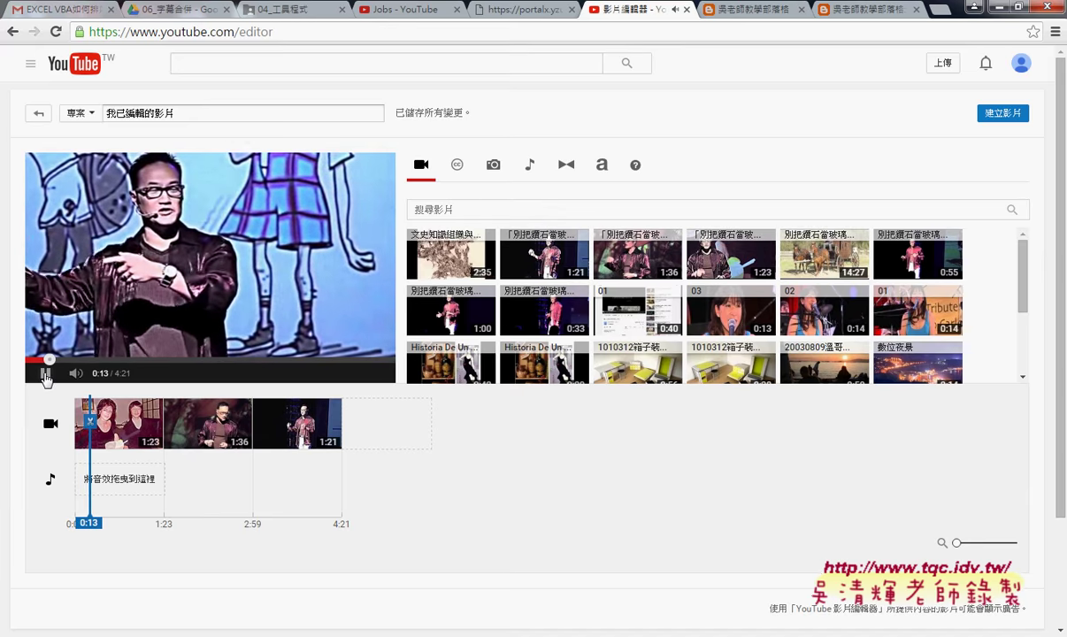
pyautogui.click(45, 373)
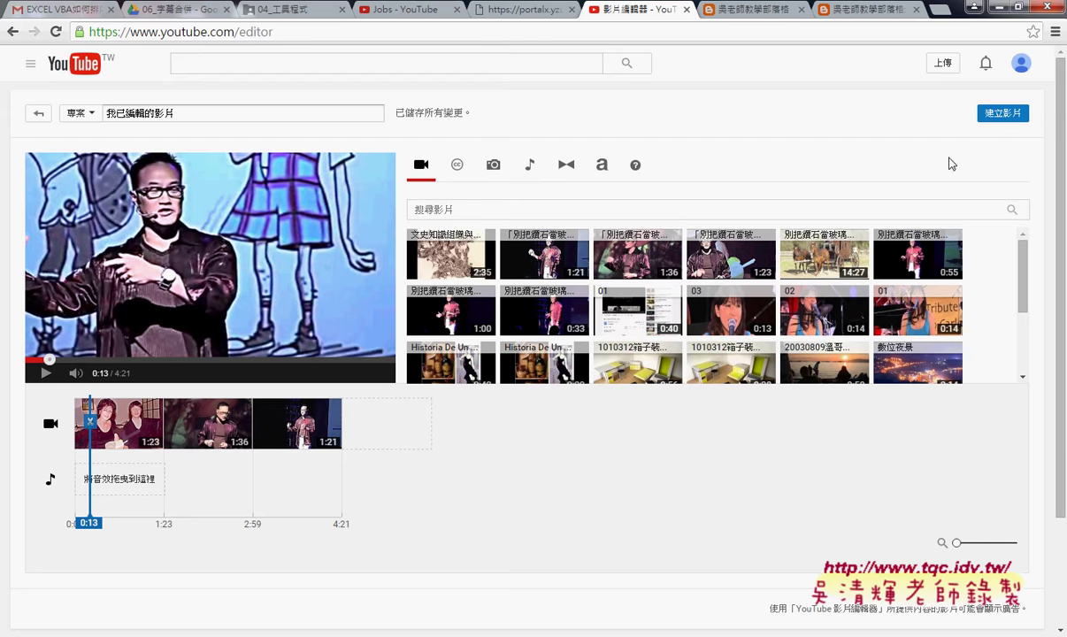
pyautogui.click(171, 112)
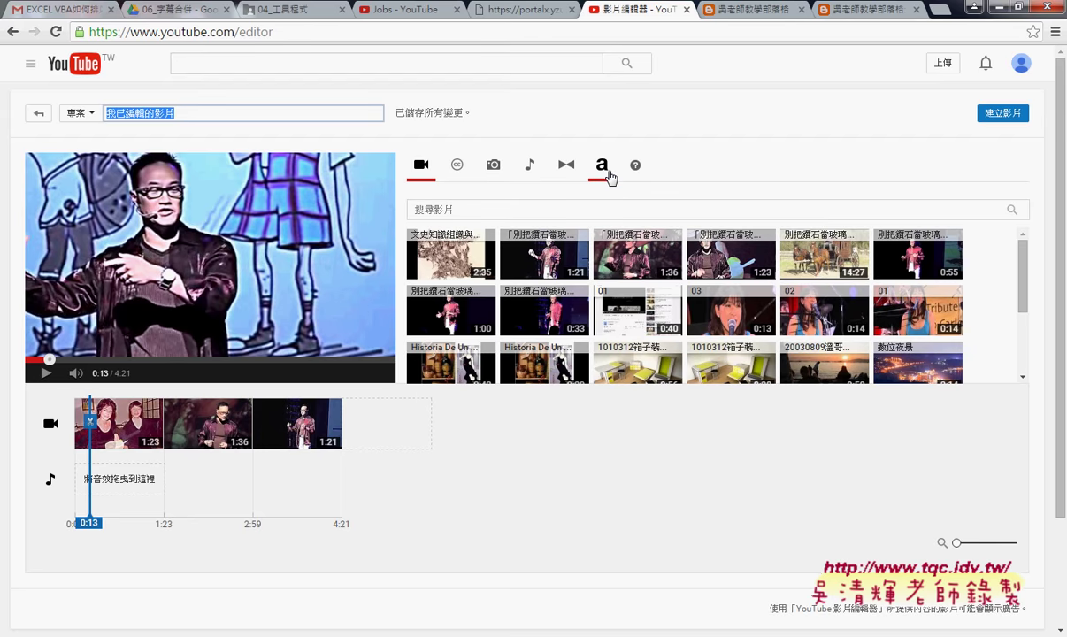
# - Drag the 標題置中 text template to the timeline's start as a 0:02 opening card
pyautogui.click(610, 177)
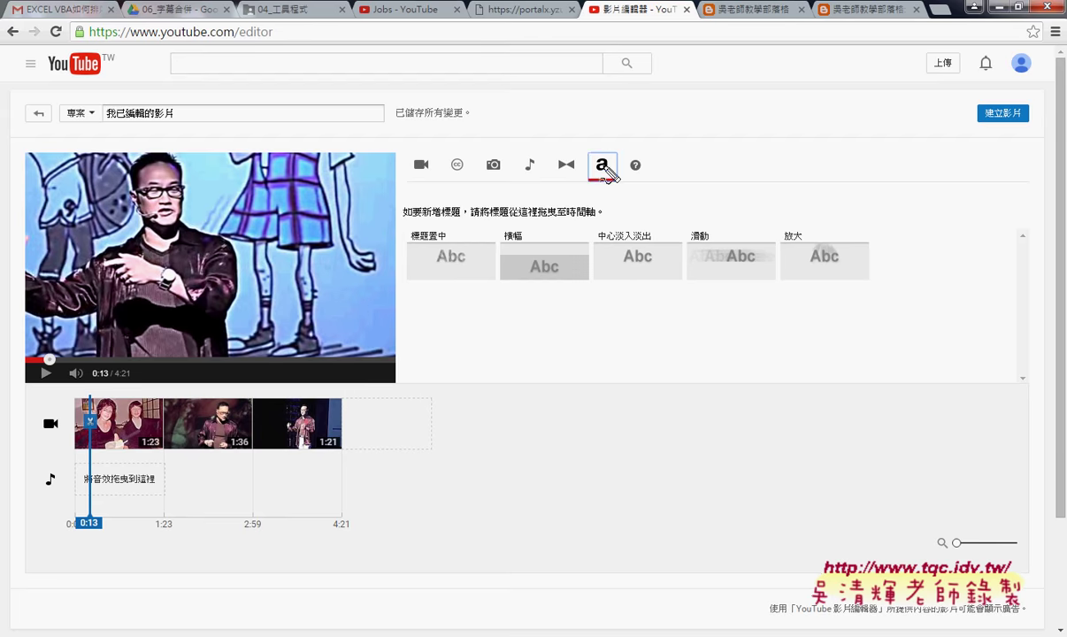
pyautogui.moveTo(599, 192)
pyautogui.mouseDown()
pyautogui.moveTo(624, 157)
pyautogui.moveTo(619, 187)
pyautogui.mouseUp()
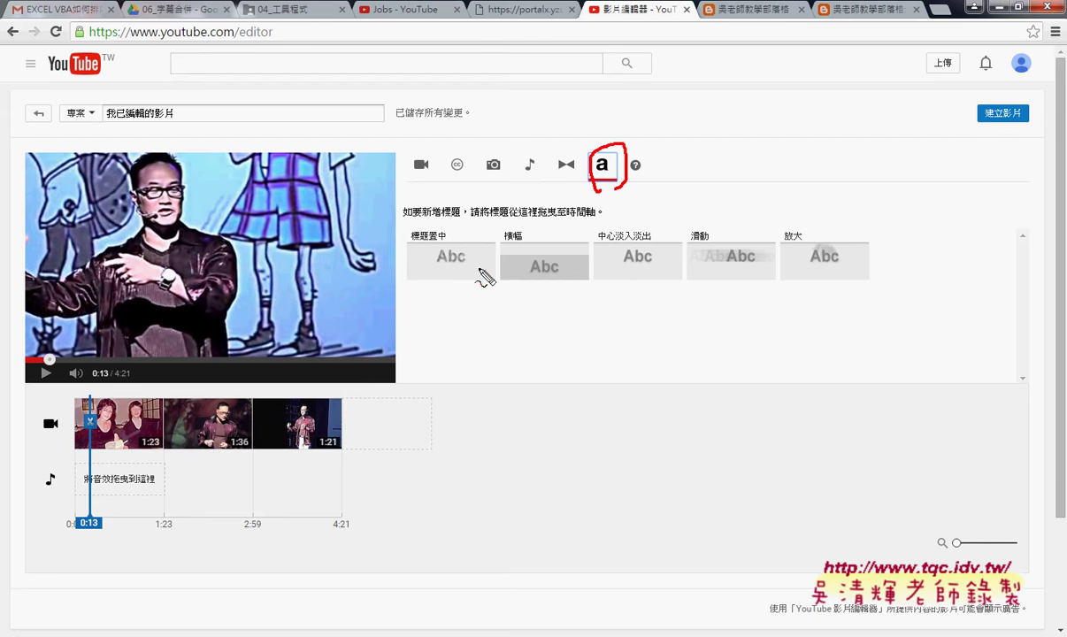
pyautogui.moveTo(456, 303)
pyautogui.mouseDown()
pyautogui.moveTo(409, 281)
pyautogui.moveTo(488, 286)
pyautogui.mouseUp()
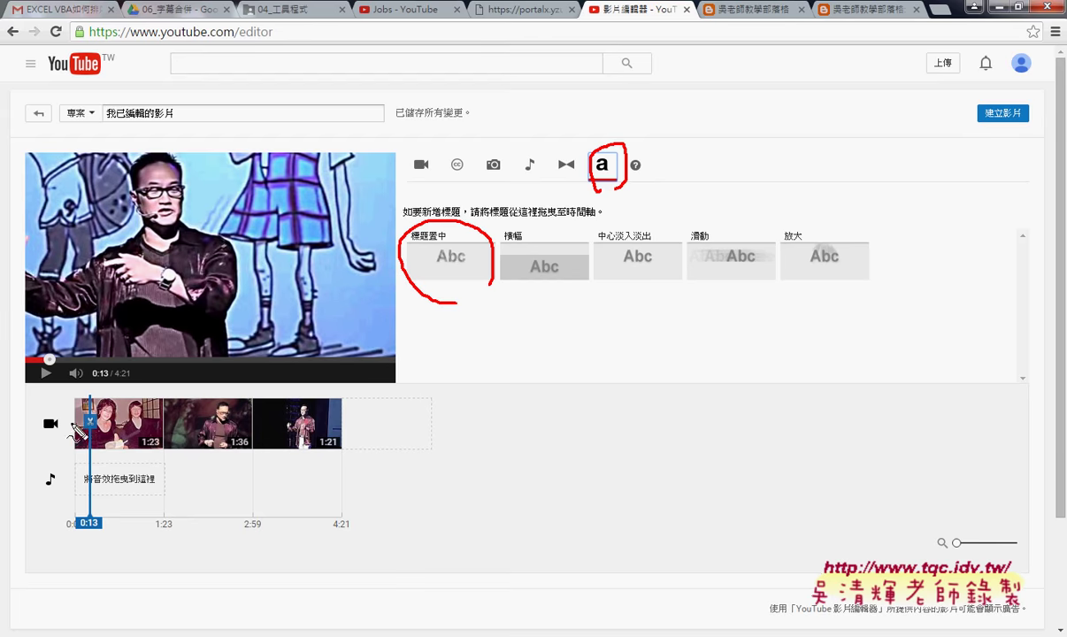
pyautogui.moveTo(67, 461)
pyautogui.mouseDown()
pyautogui.moveTo(81, 376)
pyautogui.moveTo(76, 462)
pyautogui.mouseUp()
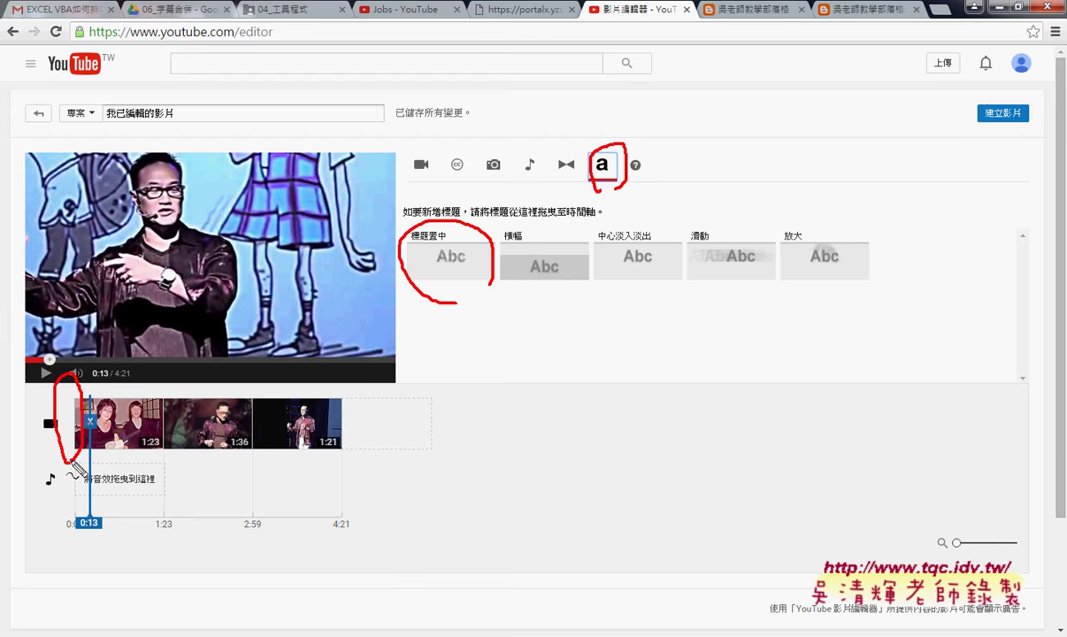
pyautogui.moveTo(830, 299)
pyautogui.mouseDown()
pyautogui.moveTo(809, 227)
pyautogui.moveTo(832, 304)
pyautogui.mouseUp()
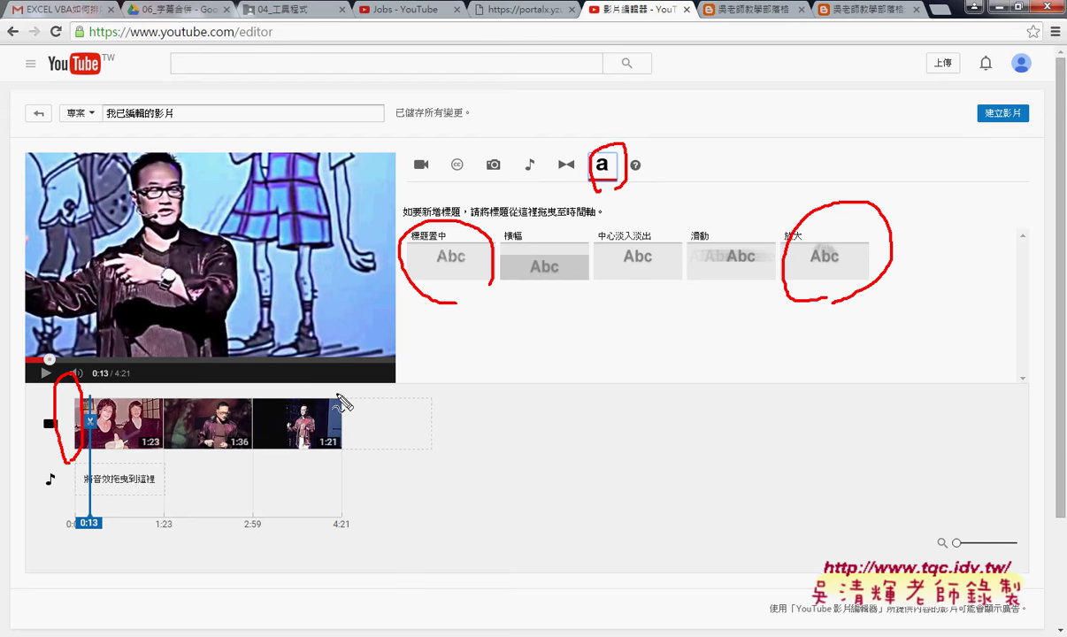
pyautogui.moveTo(340, 398)
pyautogui.mouseDown()
pyautogui.moveTo(337, 465)
pyautogui.moveTo(364, 436)
pyautogui.moveTo(331, 467)
pyautogui.mouseUp()
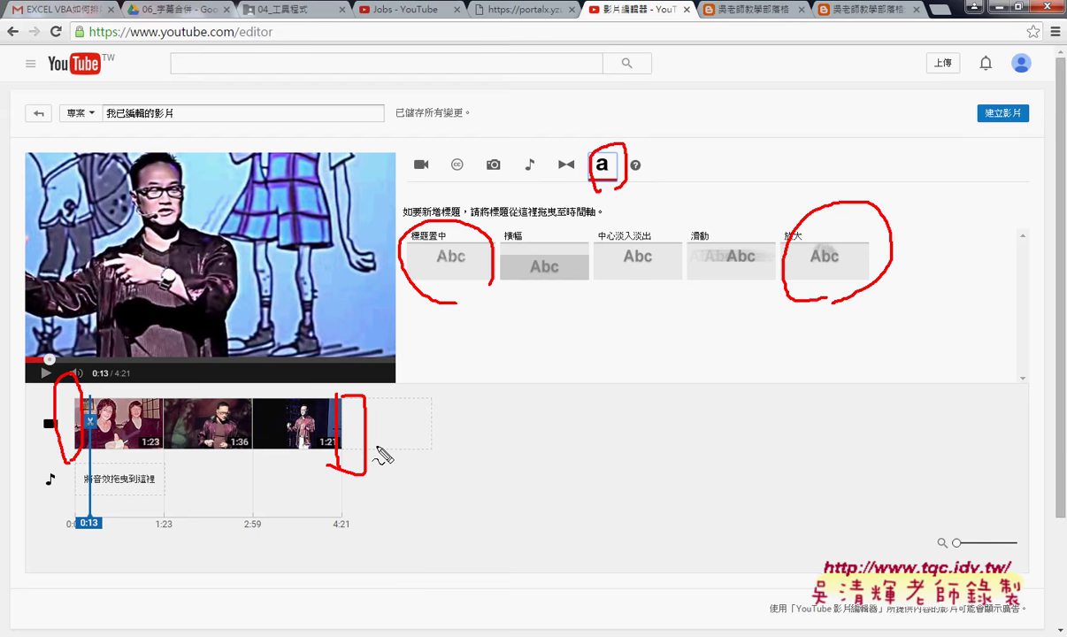
pyautogui.press('Escape')
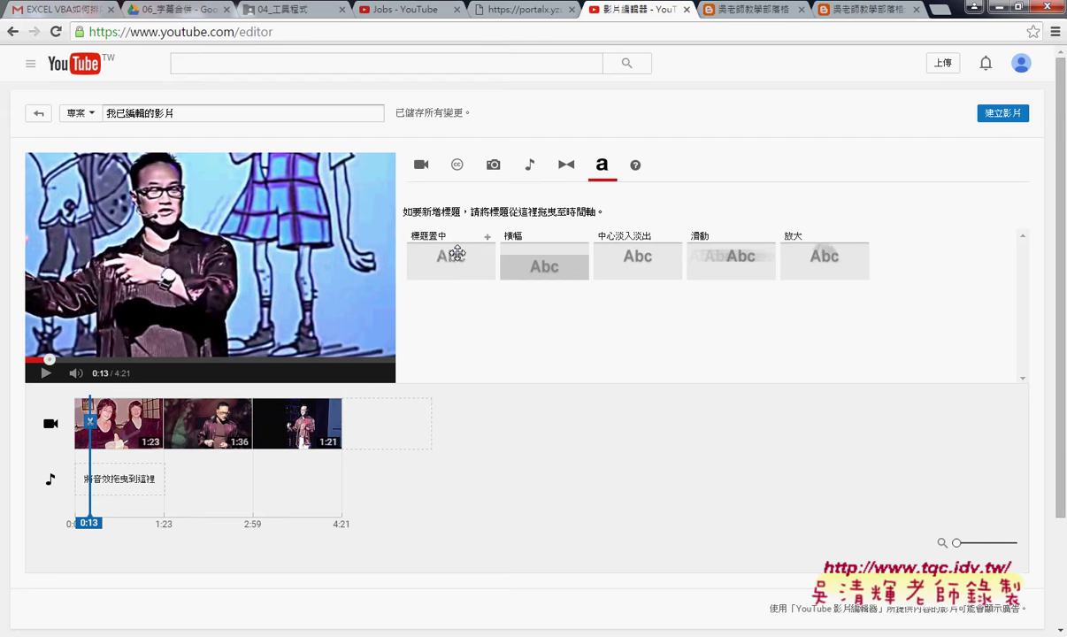
pyautogui.moveTo(449, 258)
pyautogui.mouseDown()
pyautogui.moveTo(128, 366)
pyautogui.moveTo(124, 396)
pyautogui.mouseUp()
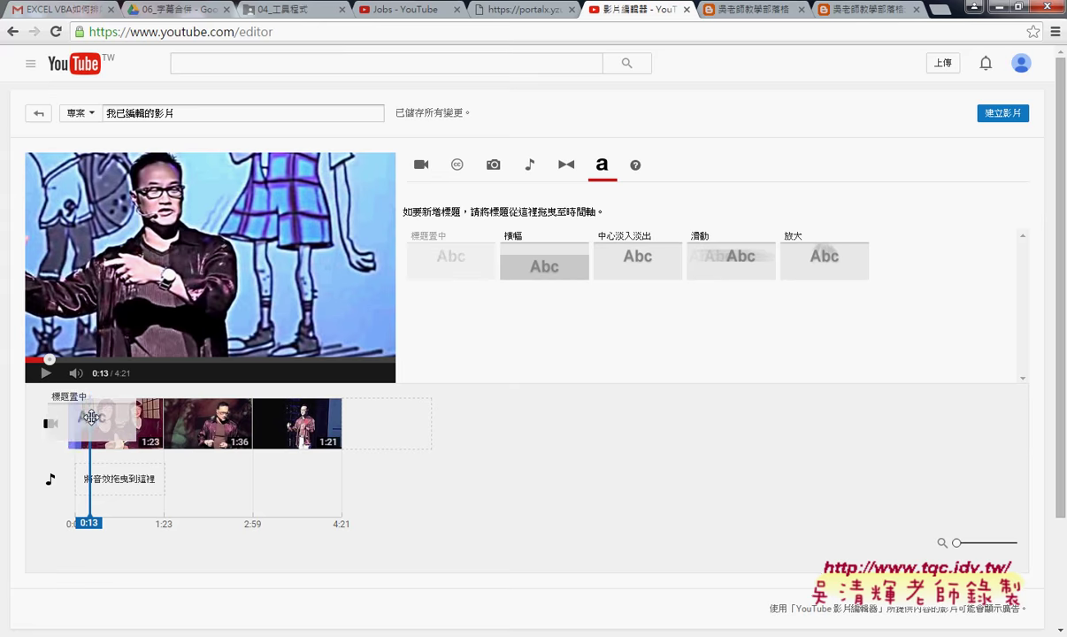
pyautogui.moveTo(124, 396); pyautogui.dragTo(78, 428)
# - Replace the opening title's placeholder text with 文史知識雲端剪輯練習
pyautogui.click(465, 230)
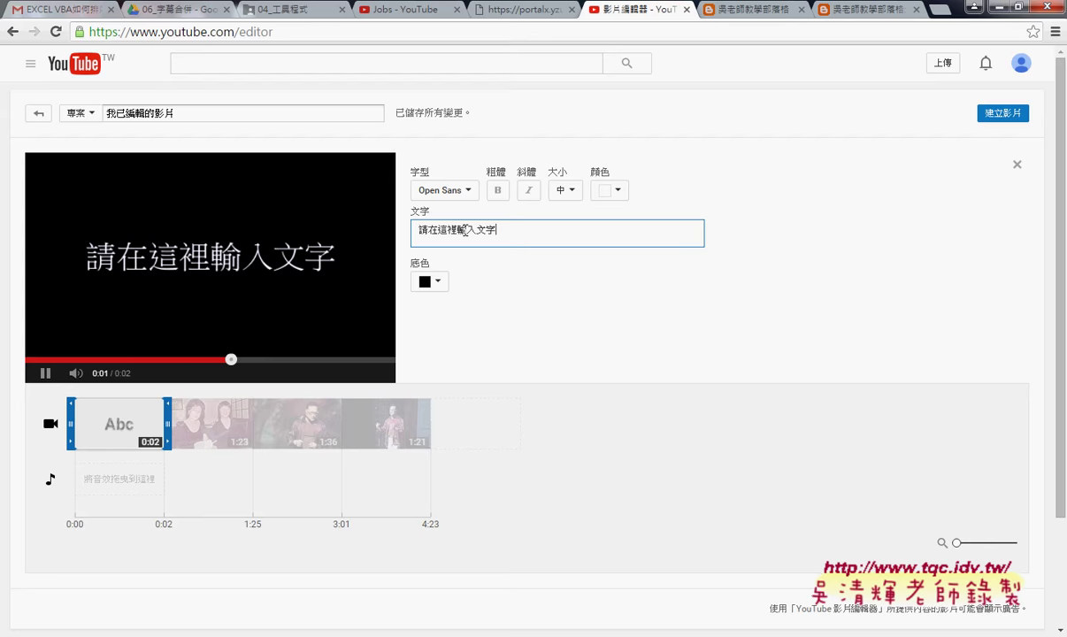
pyautogui.tripleClick(466, 230)
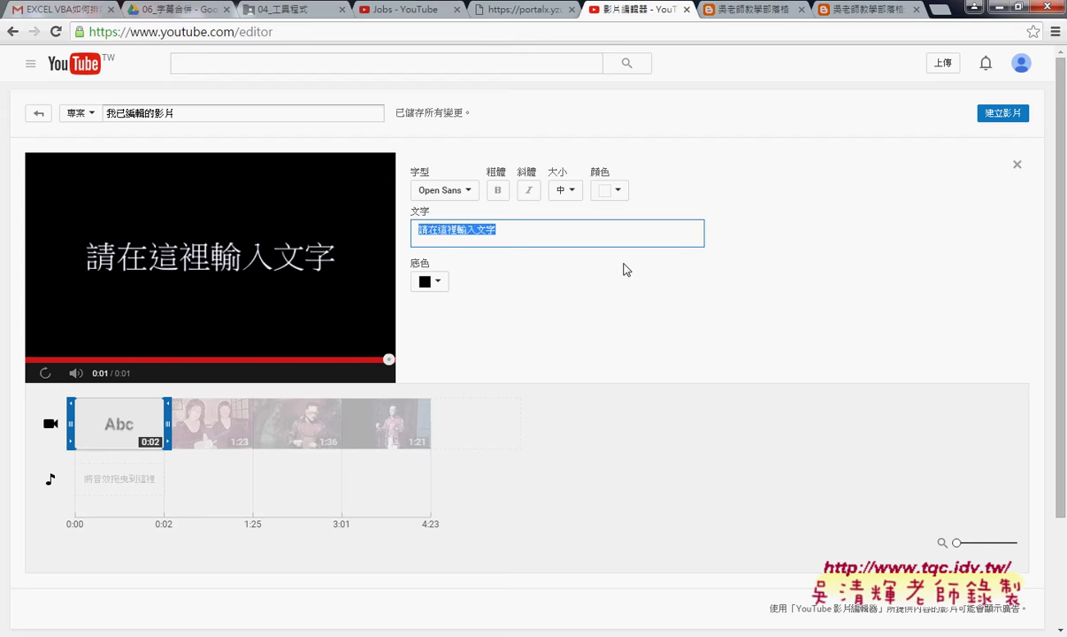
pyautogui.write('ㄨ')
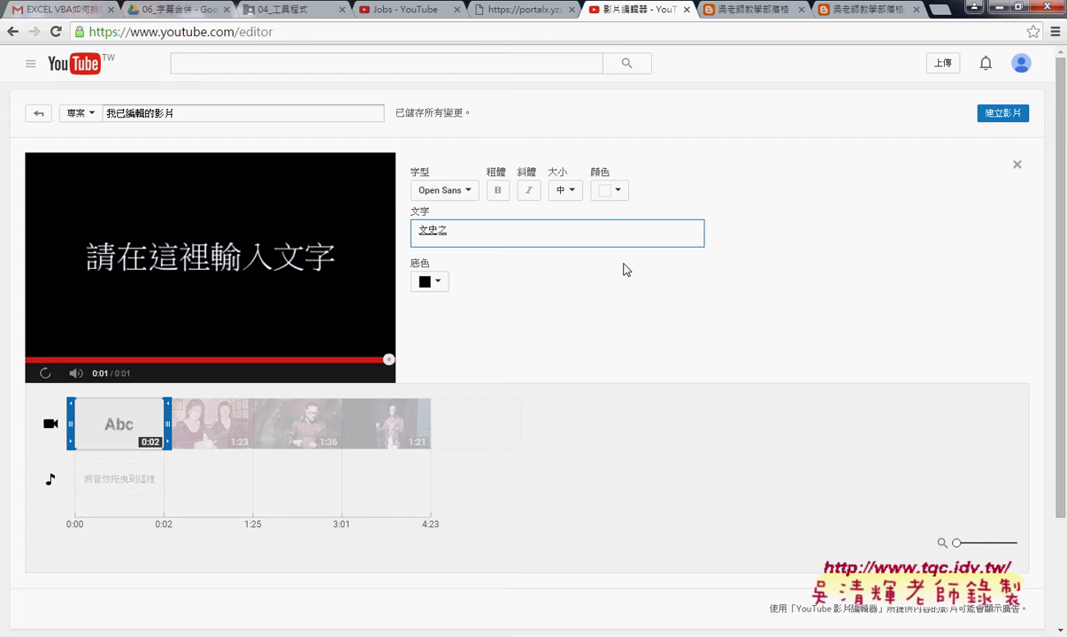
pyautogui.write('ˋ')
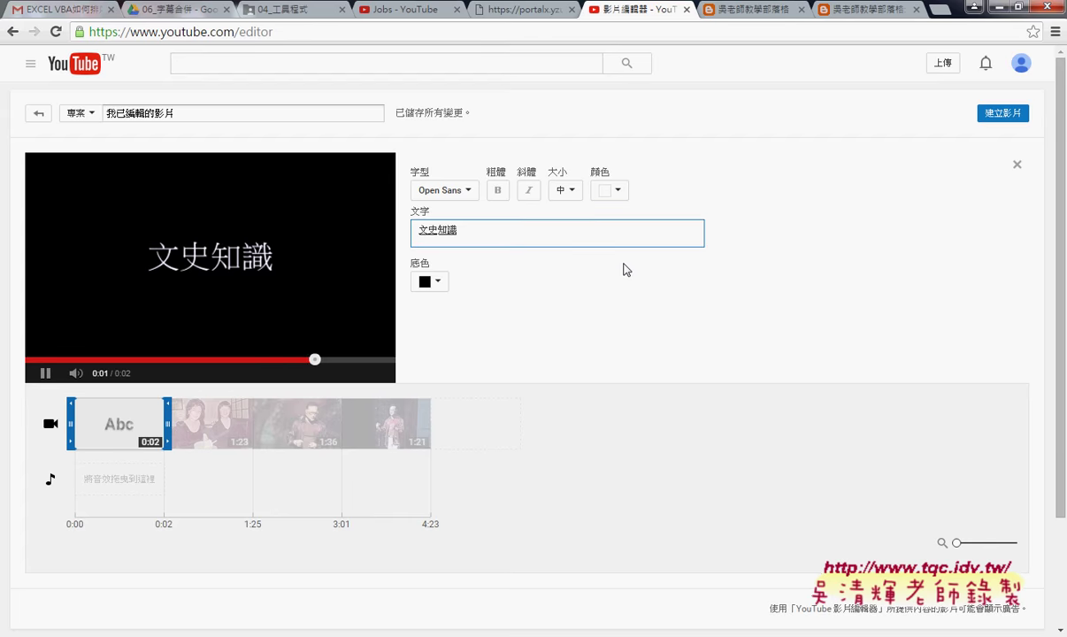
pyautogui.write('ㄩㄣˊㄐ')
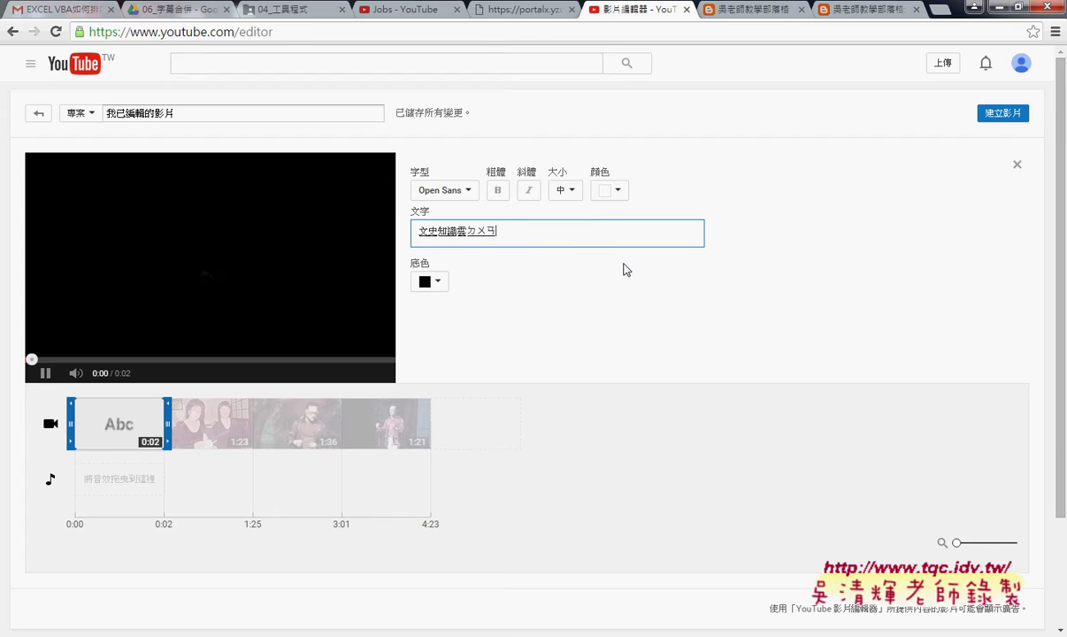
pyautogui.press('space')
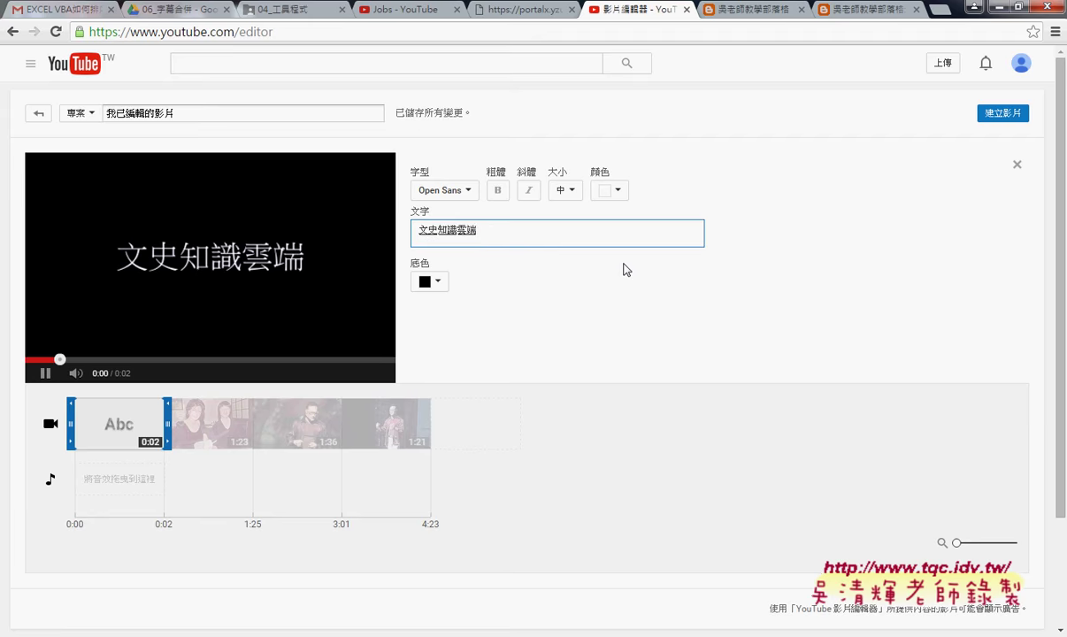
pyautogui.write('檢ㄐ')
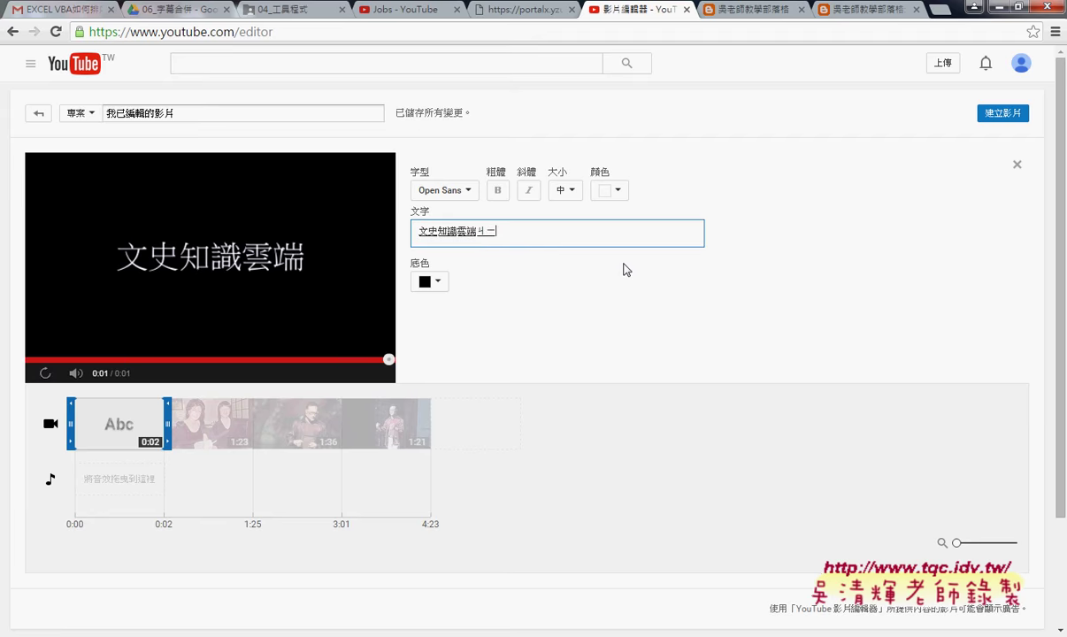
pyautogui.write('ㄧˊㄌㄧㄢˋ')
pyautogui.write('ㄒㄧˊ')
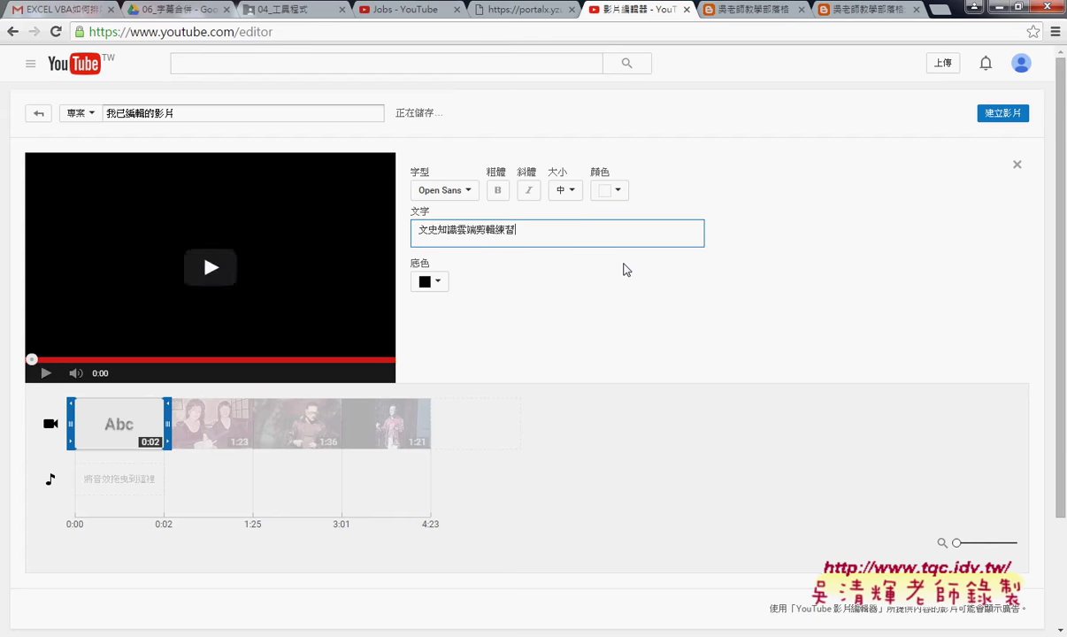
# - Set the opening title's text size to 小 (small) and close the editor
pyautogui.click(567, 191)
pyautogui.click(571, 254)
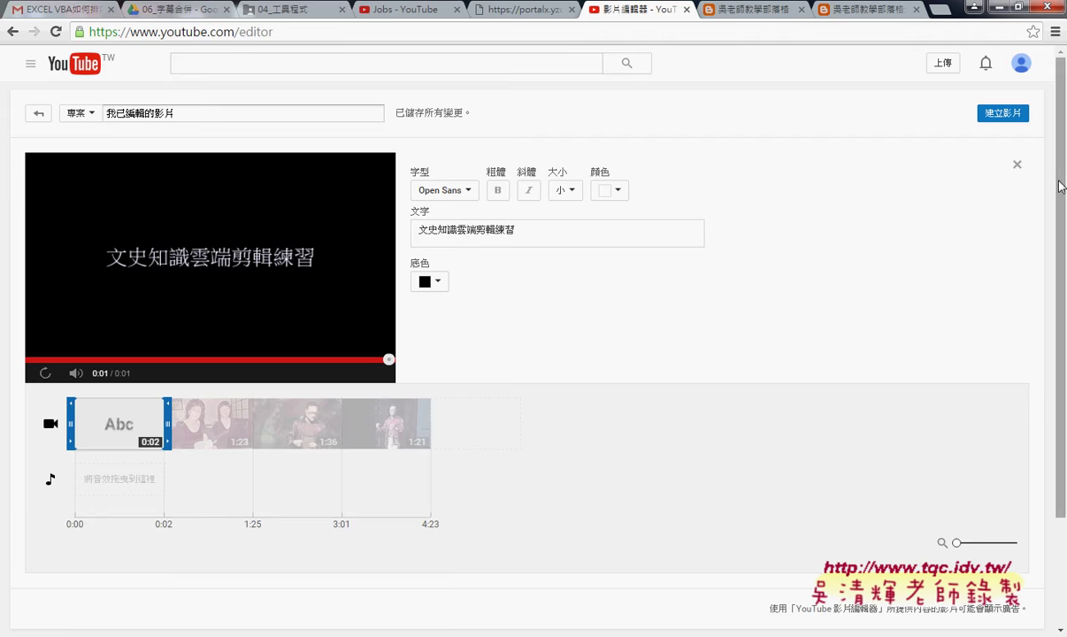
pyautogui.click(1017, 164)
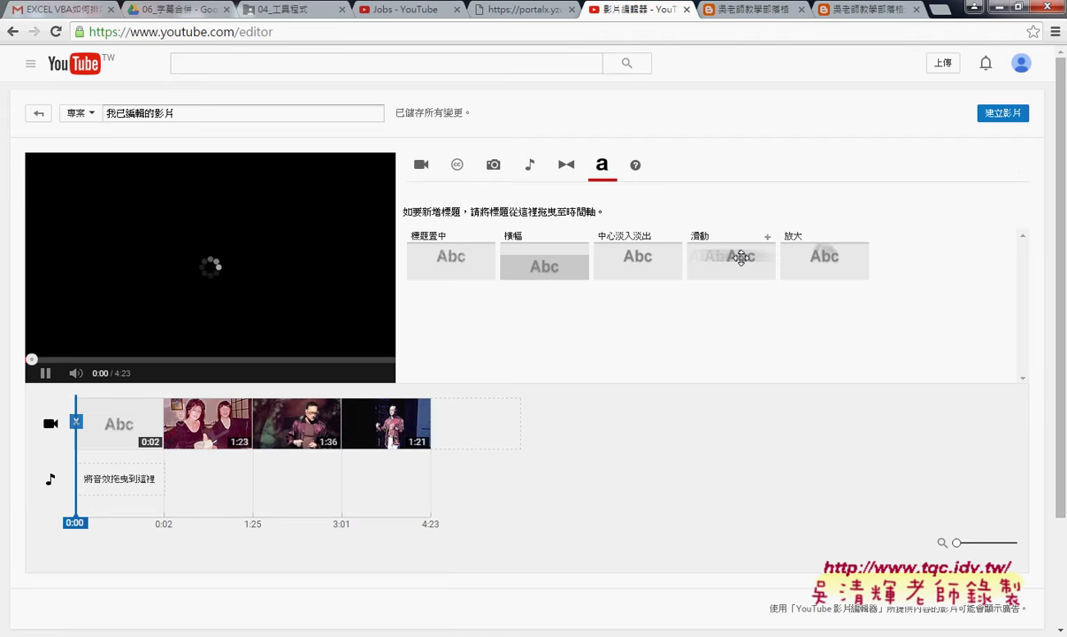
# - Place a 放大 zoom title card after the last clip and begin overwriting its placeholder with 'Ten'
pyautogui.moveTo(818, 260)
pyautogui.mouseDown()
pyautogui.moveTo(477, 418)
pyautogui.moveTo(437, 382)
pyautogui.moveTo(456, 429)
pyautogui.mouseUp()
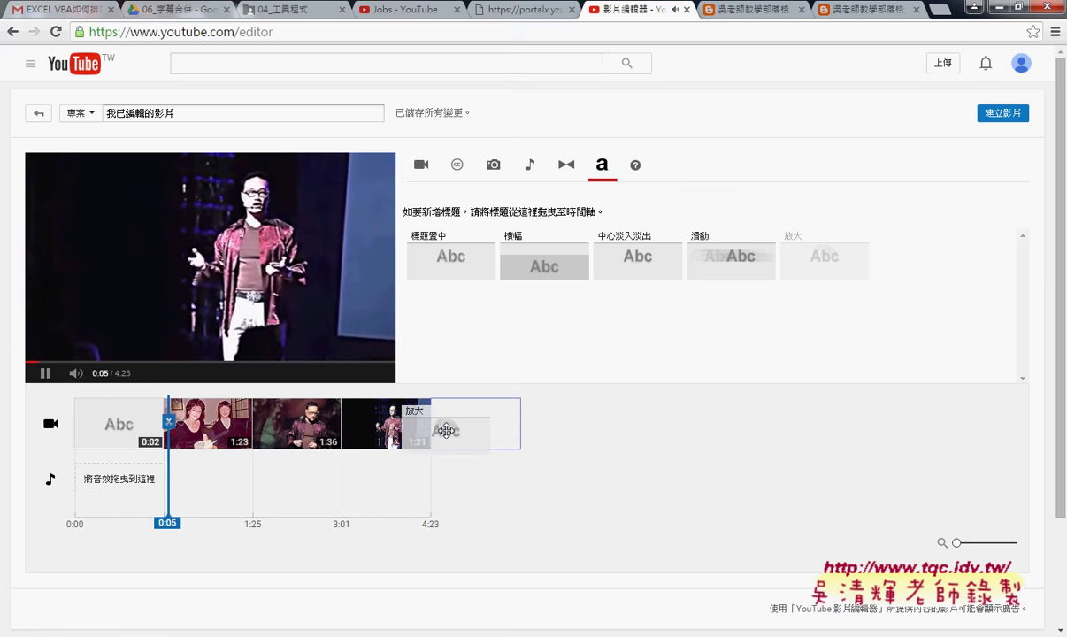
pyautogui.moveTo(456, 429); pyautogui.dragTo(469, 426)
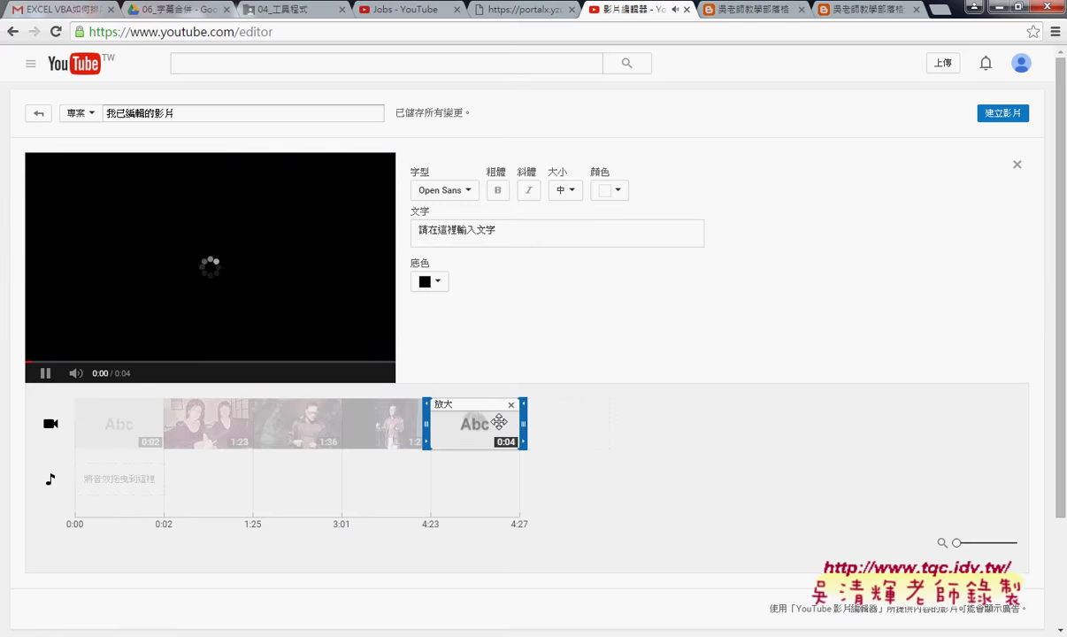
pyautogui.moveTo(506, 235); pyautogui.dragTo(394, 231)
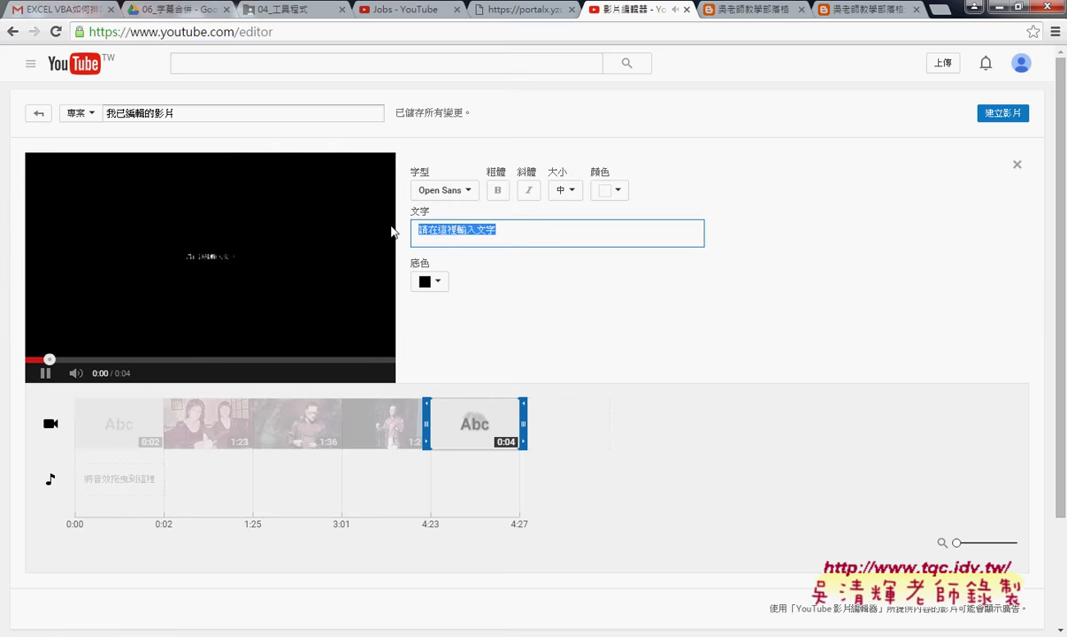
pyautogui.write('T')
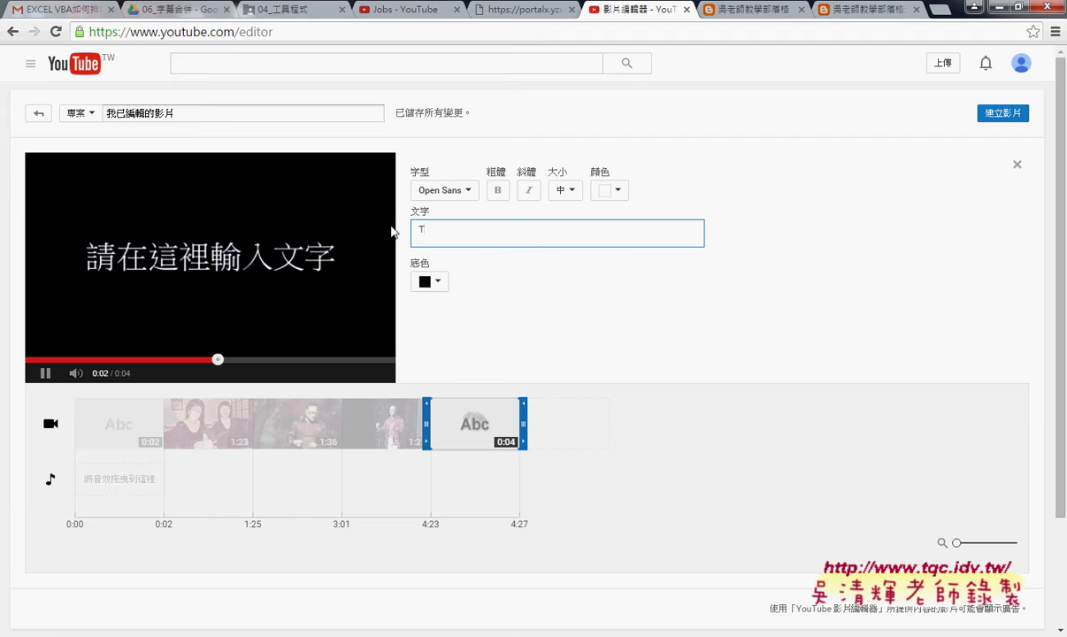
pyautogui.write('en End')
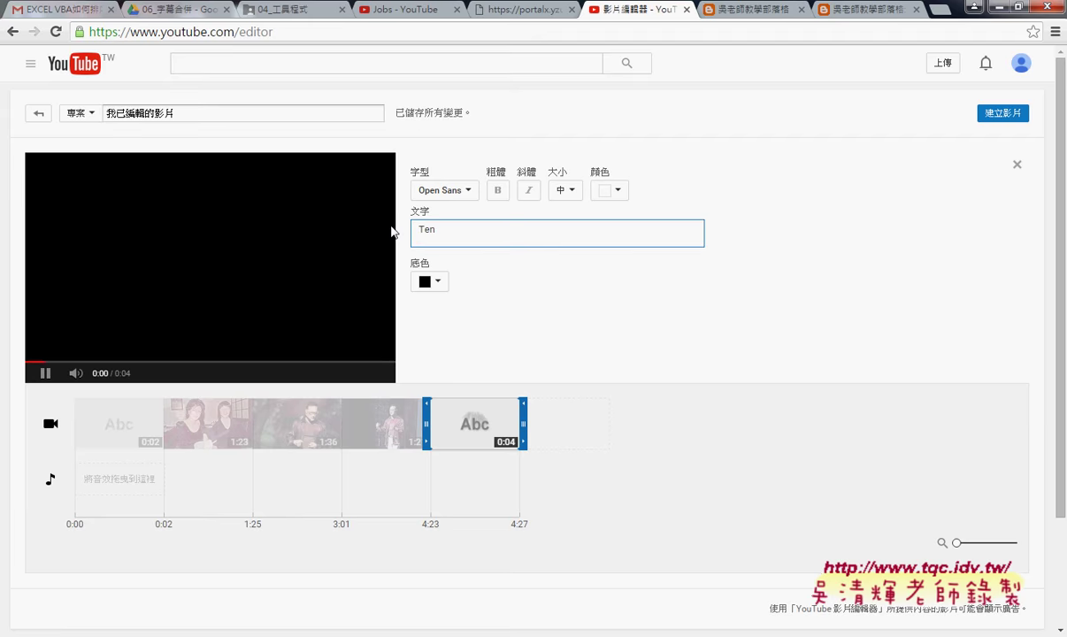
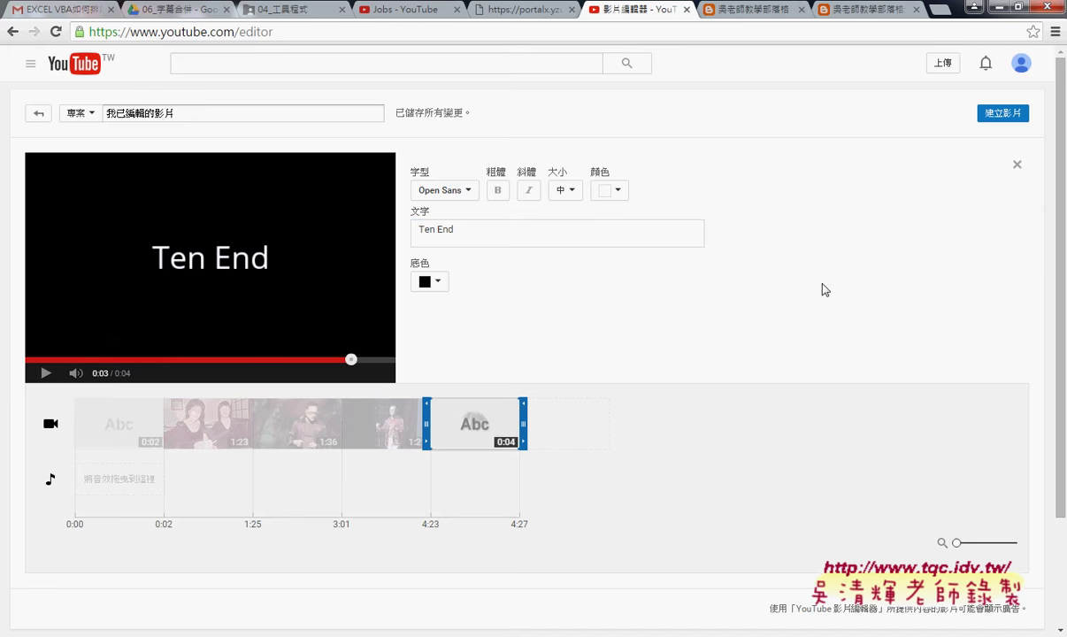
# - Insert a cross-fade transition after the opening title card
pyautogui.click(1018, 165)
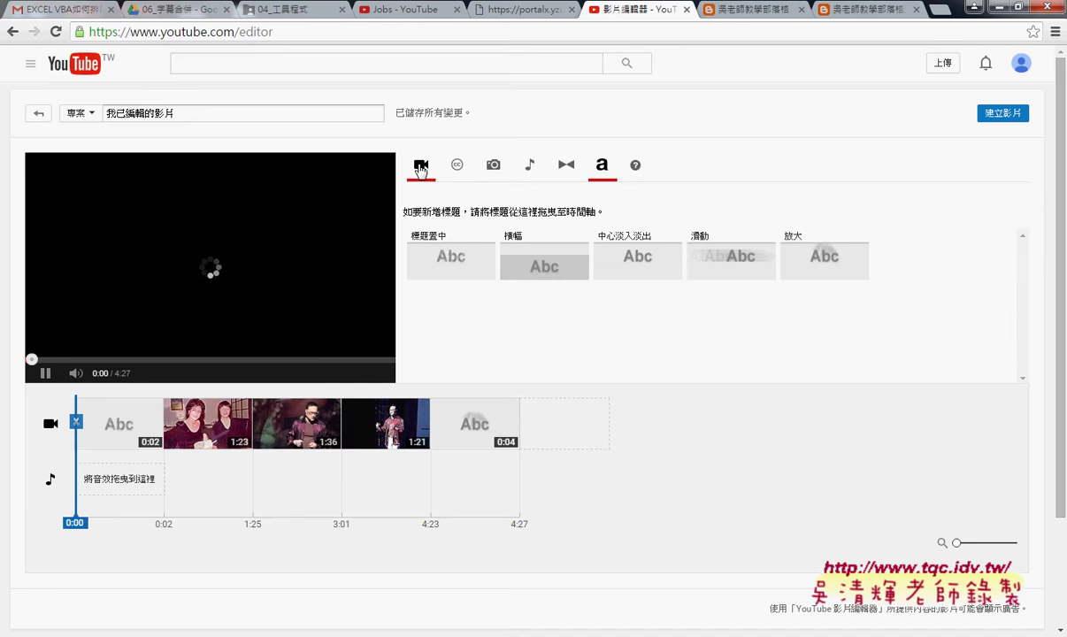
pyautogui.click(420, 166)
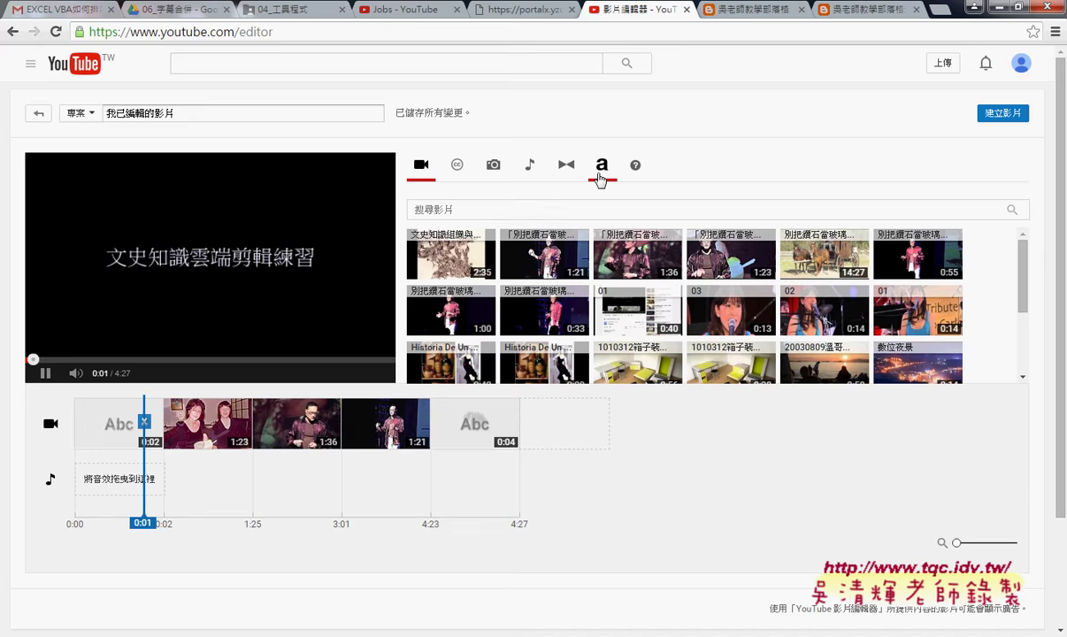
pyautogui.click(599, 176)
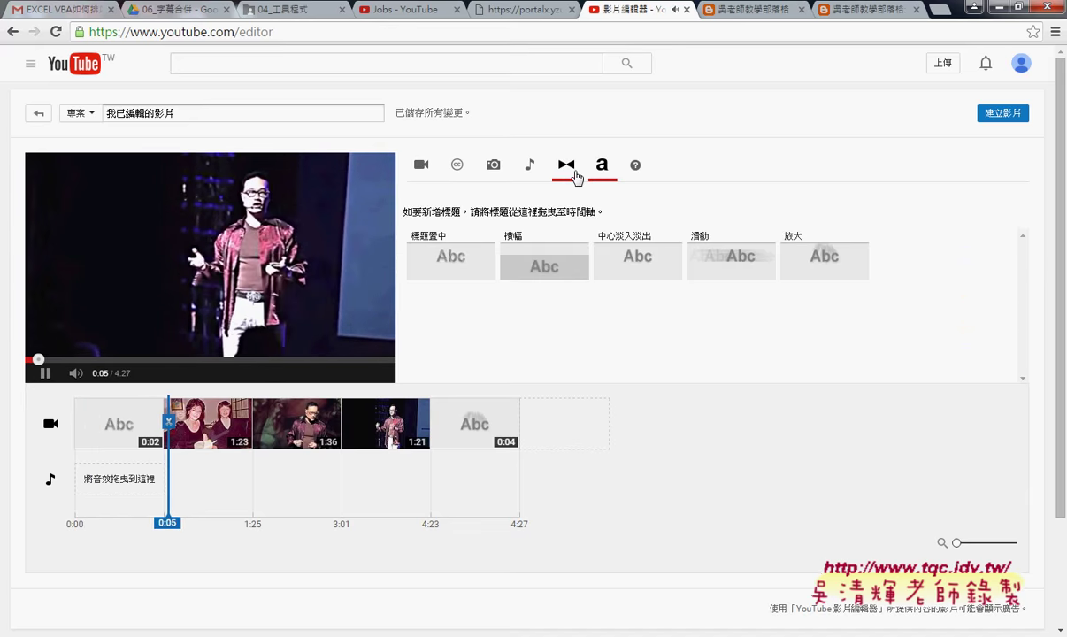
pyautogui.click(575, 177)
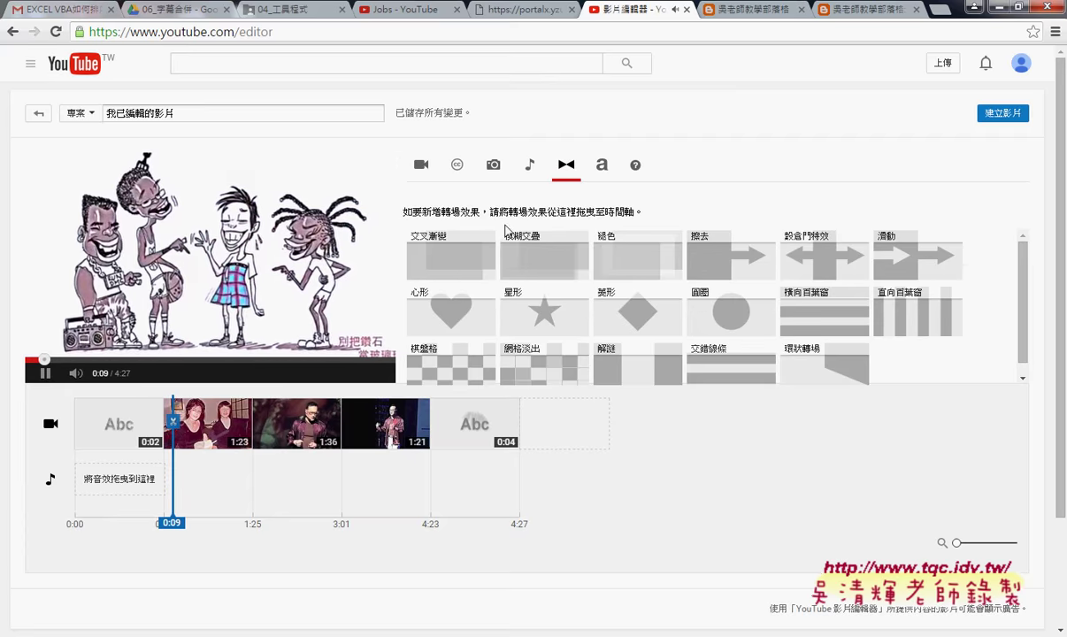
pyautogui.moveTo(471, 263); pyautogui.dragTo(198, 410)
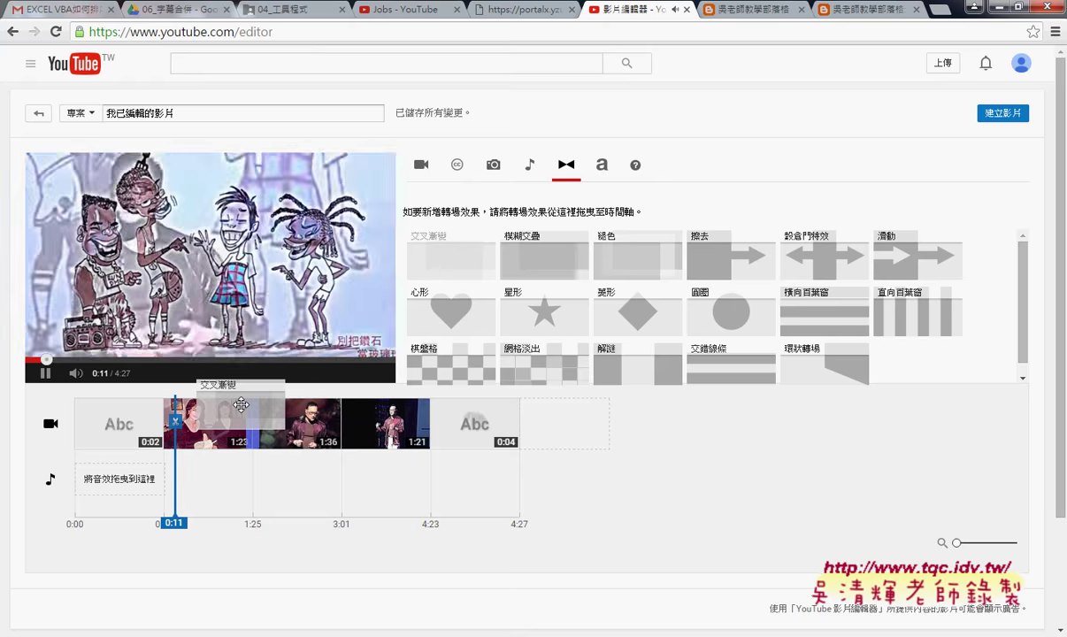
pyautogui.moveTo(198, 410); pyautogui.dragTo(186, 416)
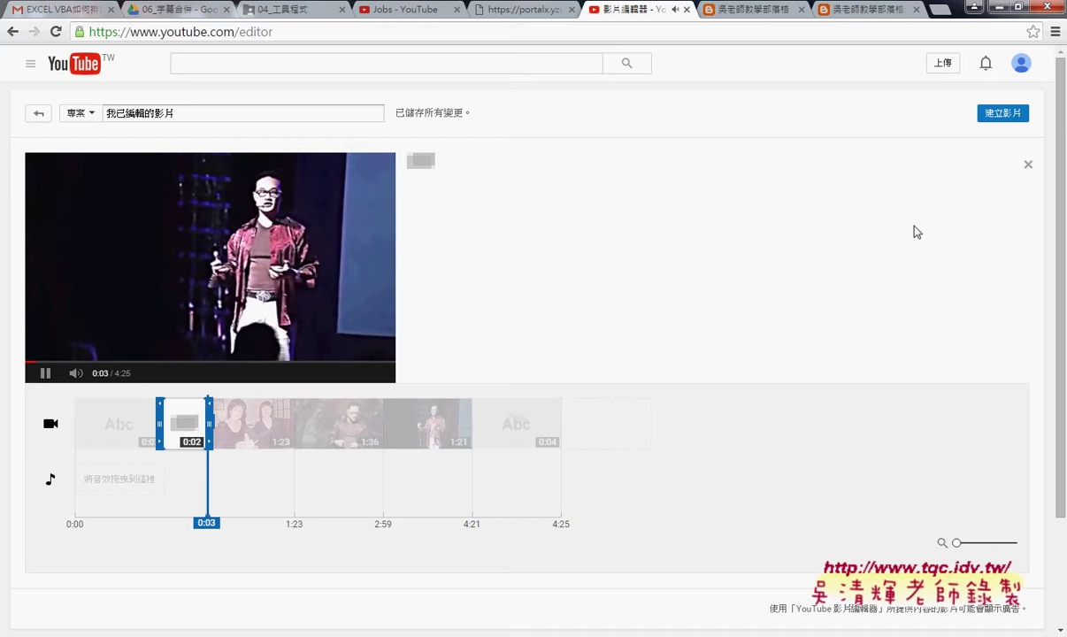
pyautogui.click(1029, 167)
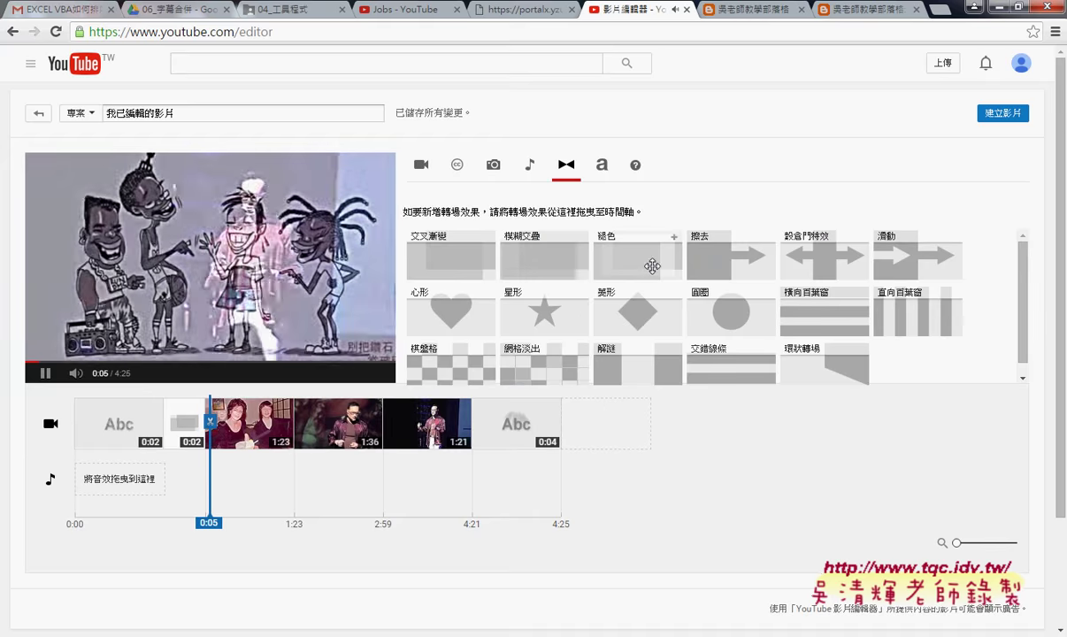
# - Add a rightward wipe after the first clip and a barn-door transition after the second clip
pyautogui.moveTo(726, 268); pyautogui.dragTo(268, 400)
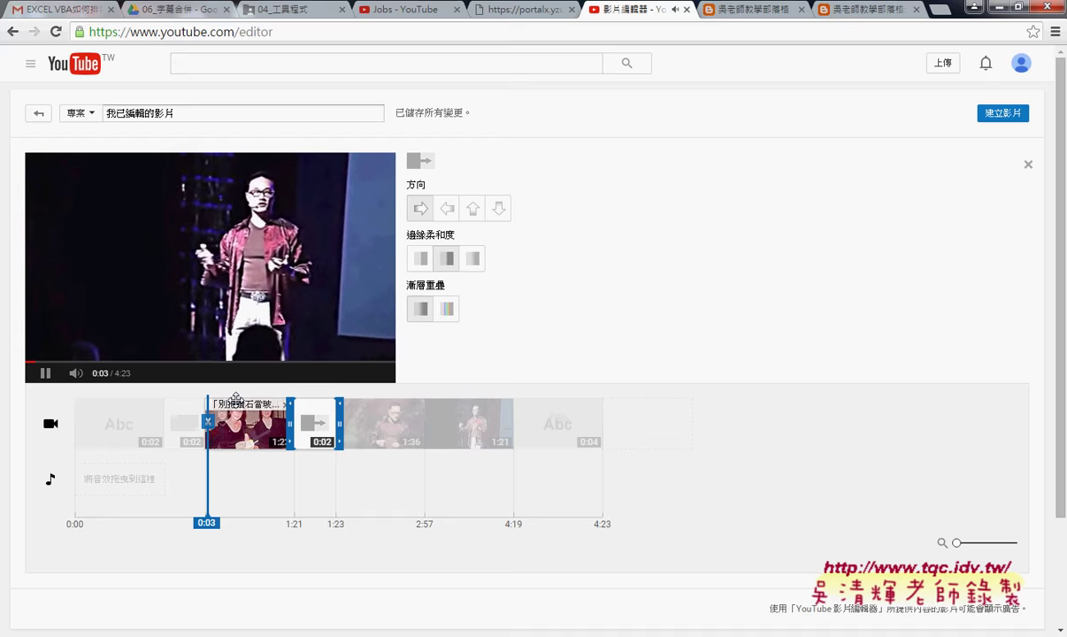
pyautogui.click(421, 207)
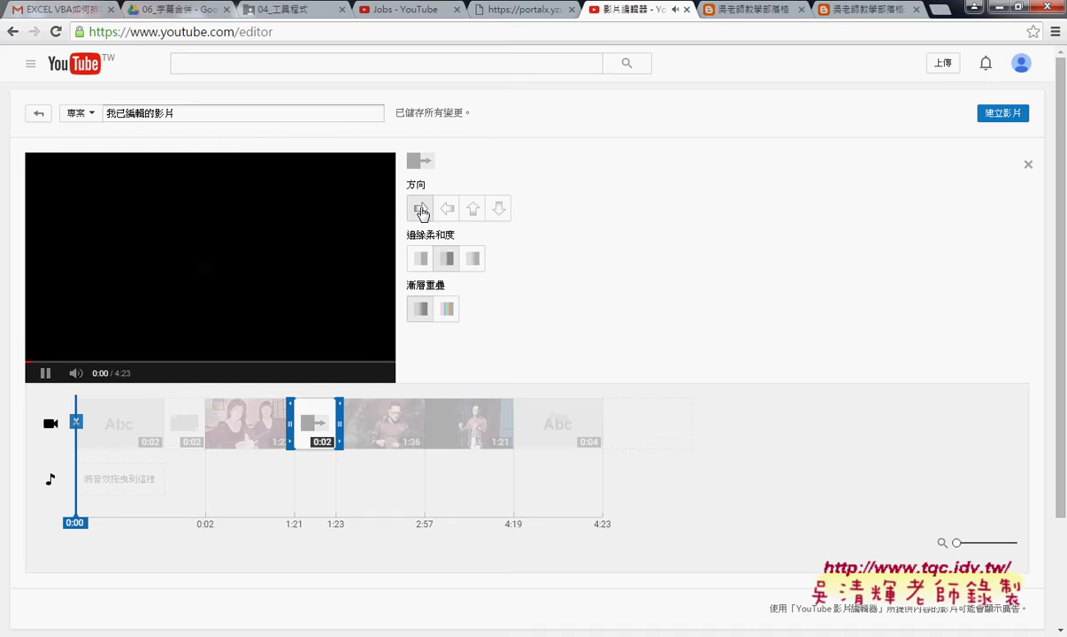
pyautogui.click(1028, 164)
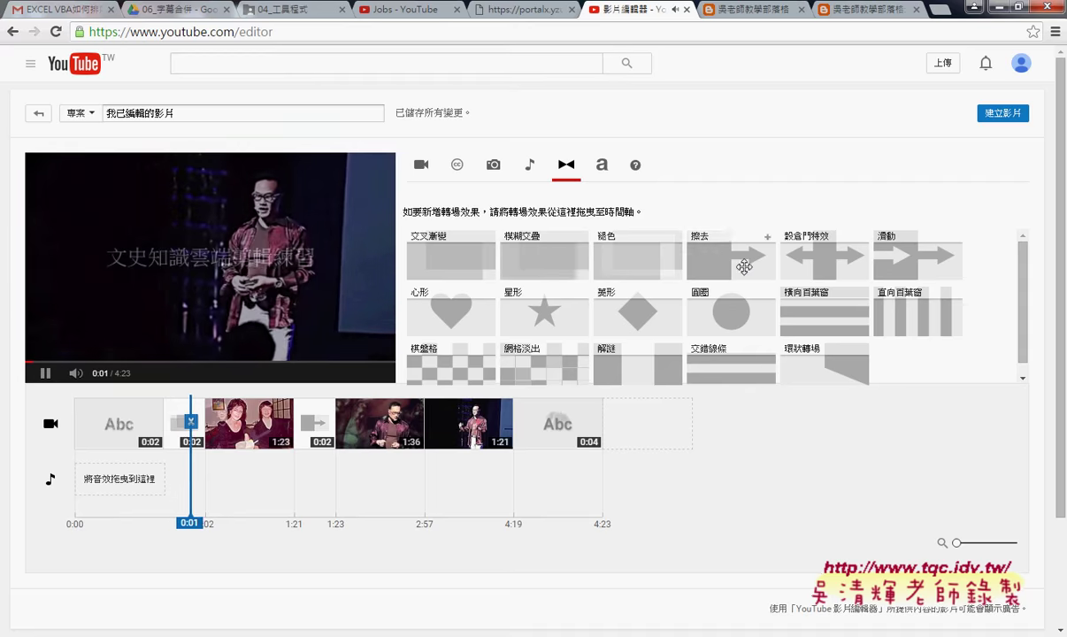
pyautogui.moveTo(821, 255); pyautogui.dragTo(425, 423)
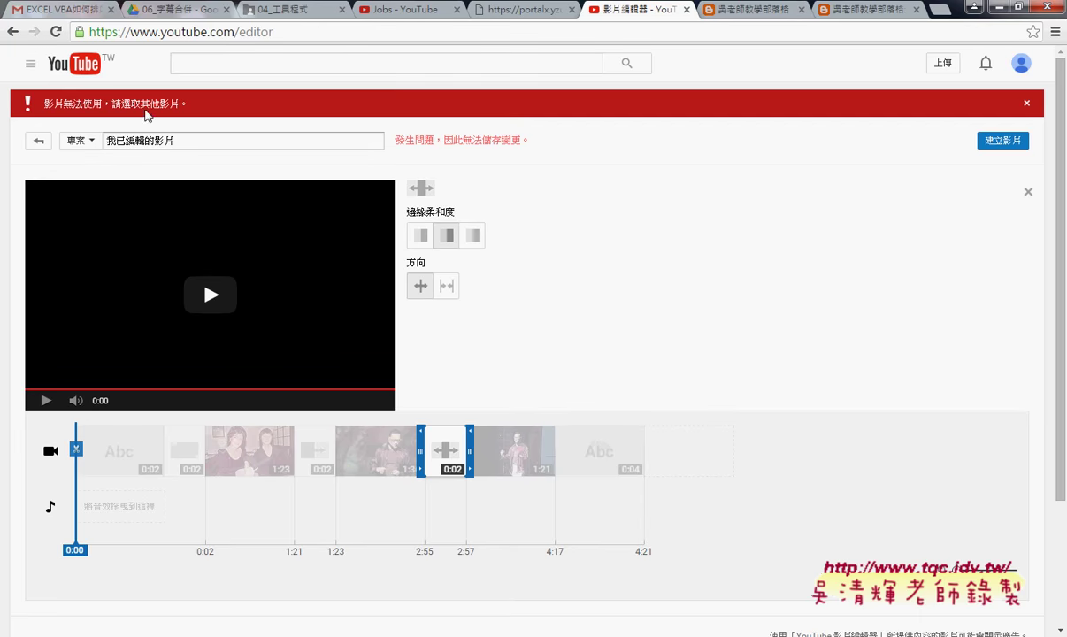
pyautogui.click(1026, 106)
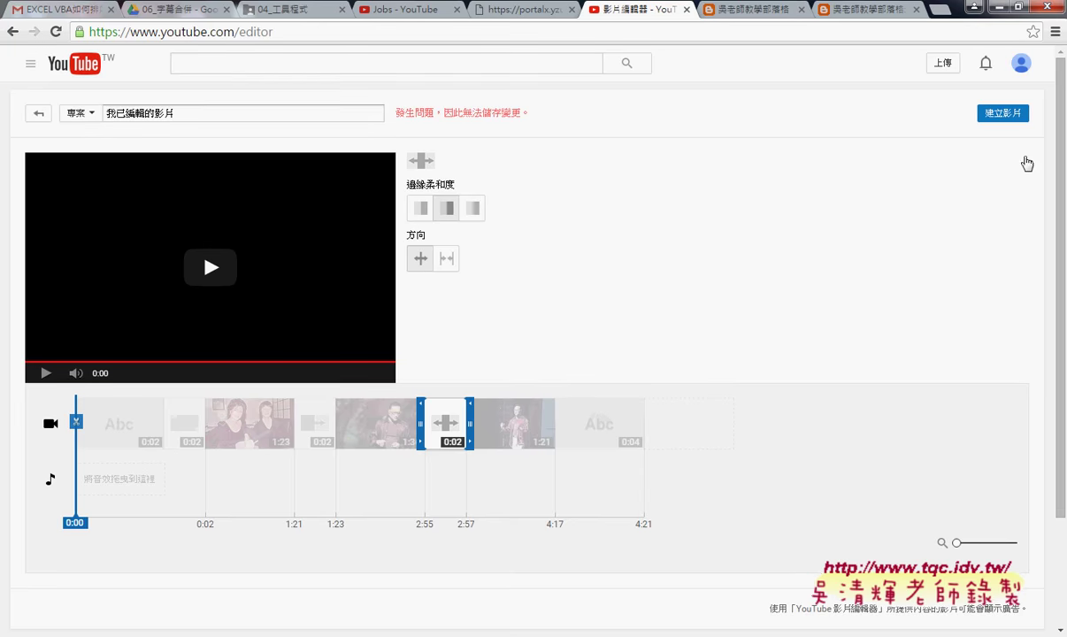
pyautogui.click(1029, 164)
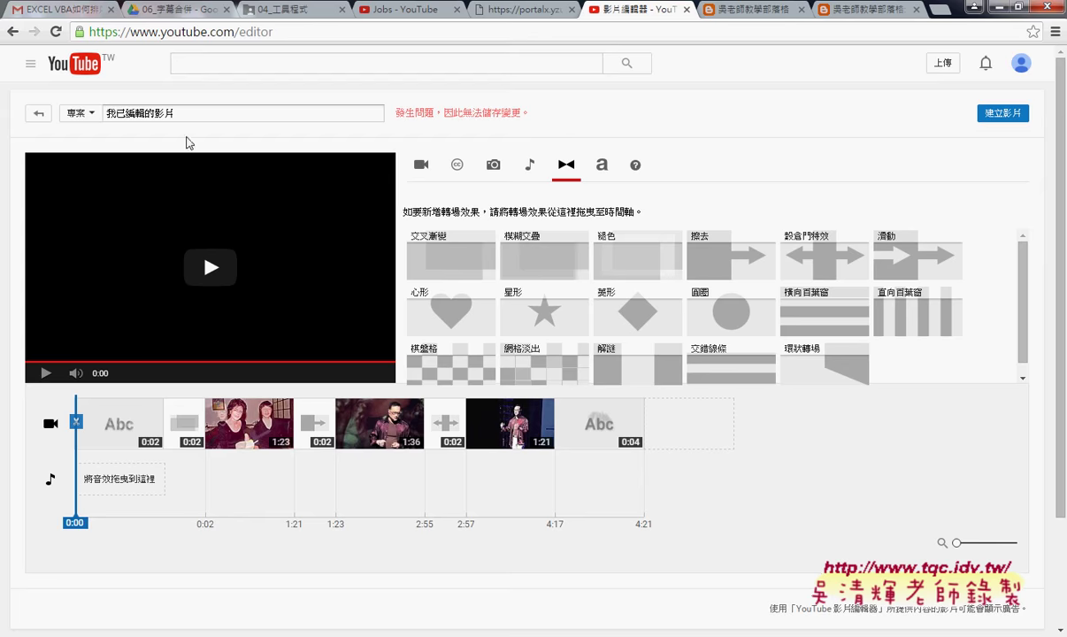
# - Replace the project title with '文史知識組織與建構_雲端剪輯' and check the Project list
pyautogui.moveTo(178, 114); pyautogui.dragTo(99, 108)
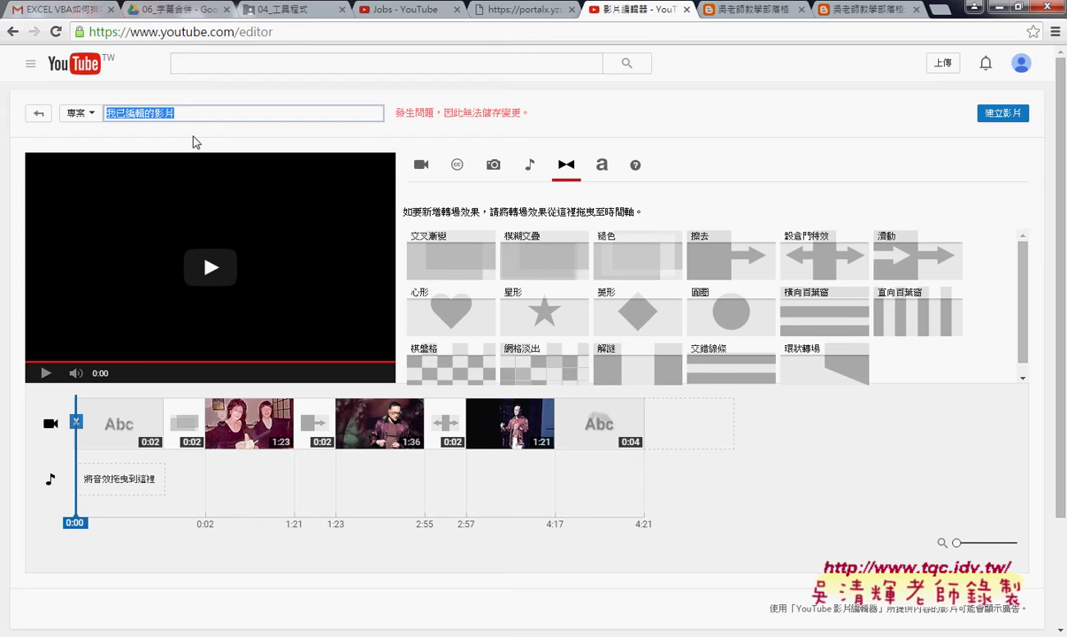
pyautogui.write('文史知識組織與建構_雲端剪輯')
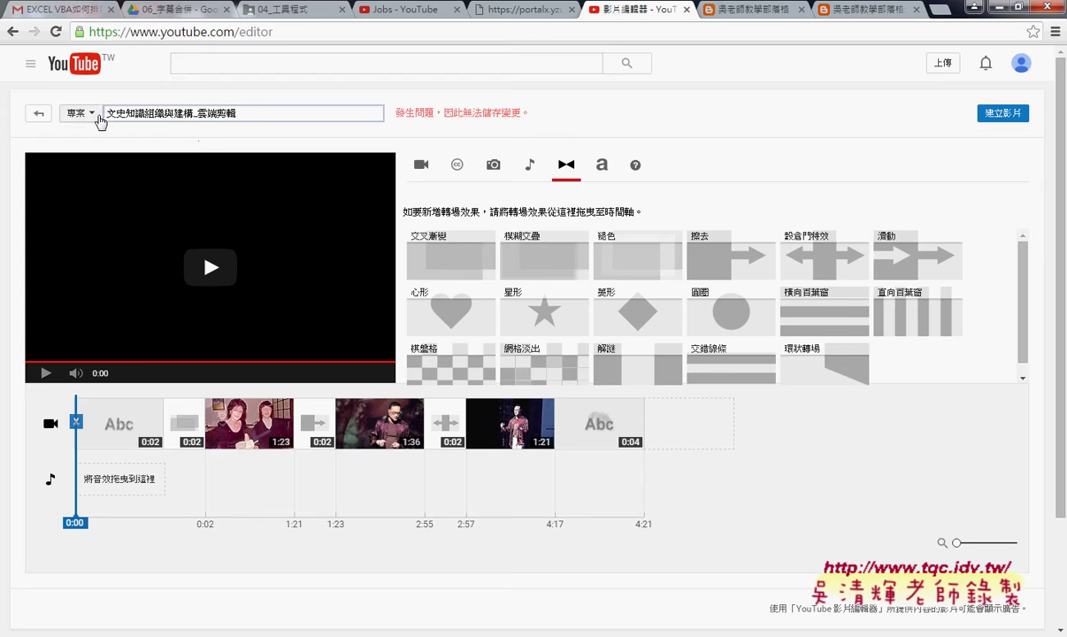
pyautogui.click(92, 114)
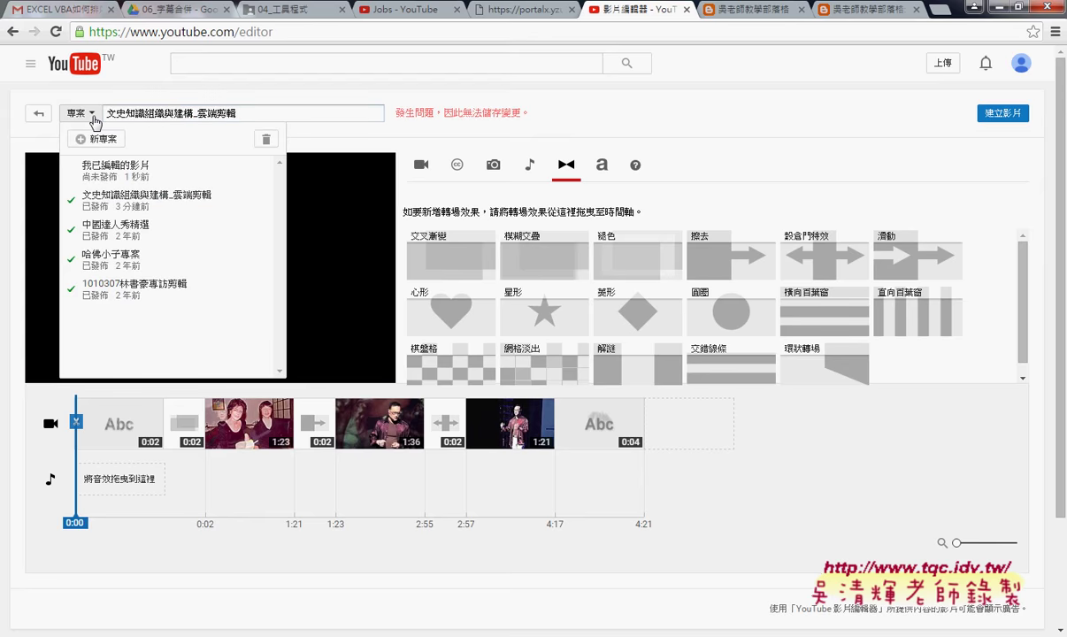
pyautogui.click(92, 115)
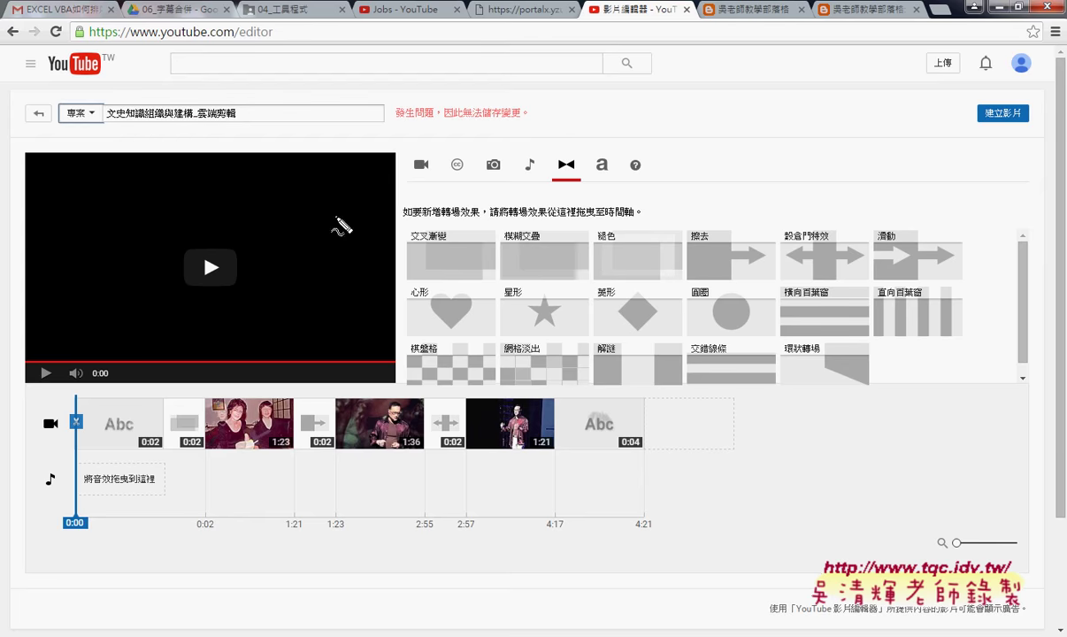
pyautogui.moveTo(395, 159); pyautogui.dragTo(432, 152)
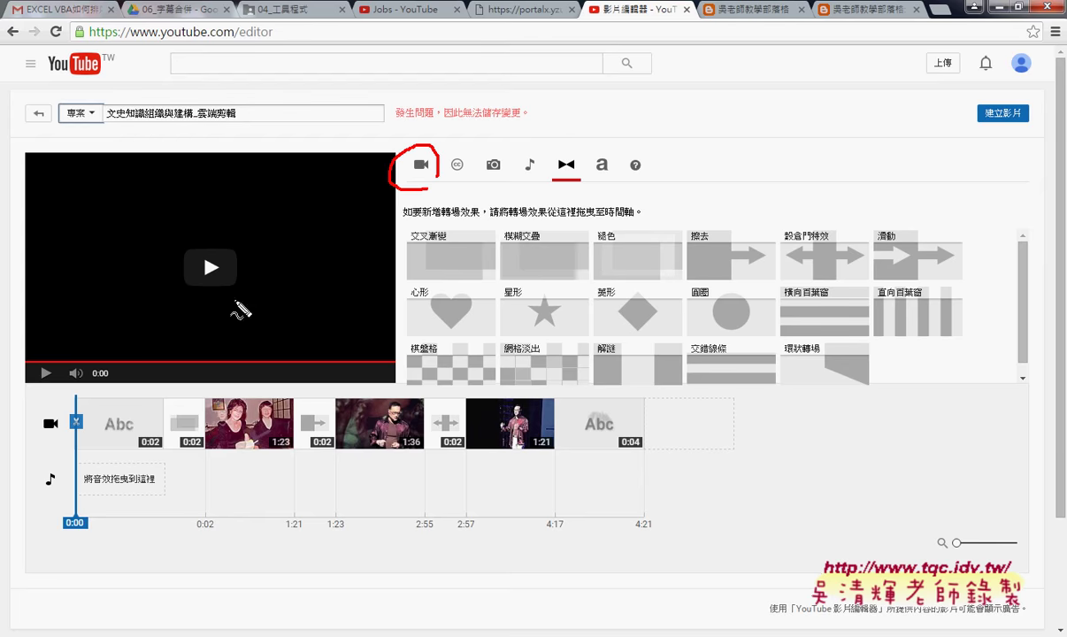
pyautogui.moveTo(615, 191); pyautogui.dragTo(634, 190)
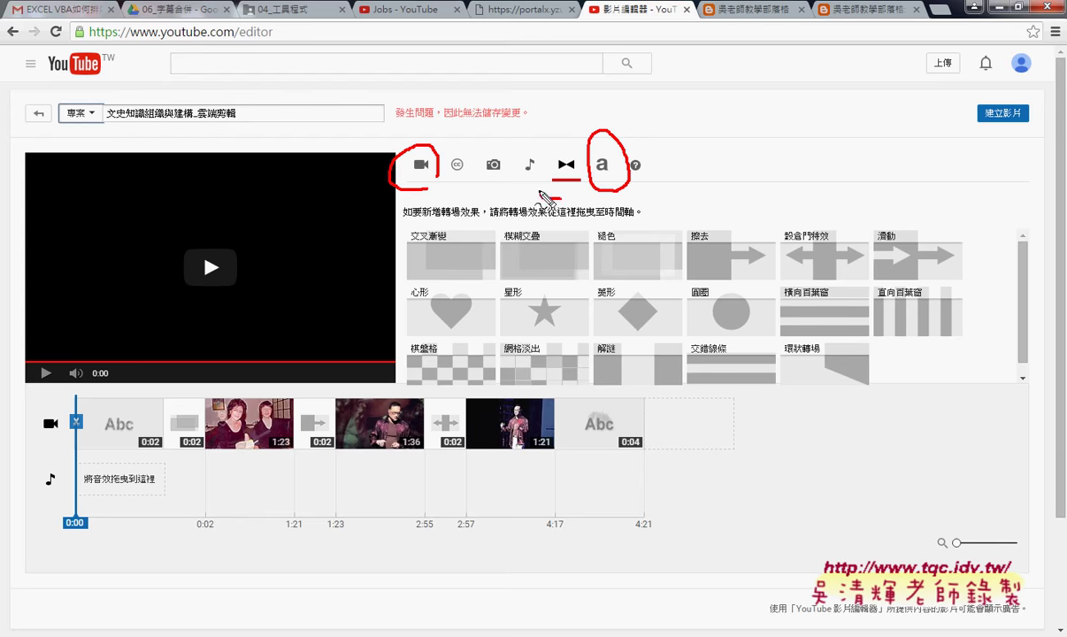
pyautogui.moveTo(540, 182); pyautogui.dragTo(567, 211)
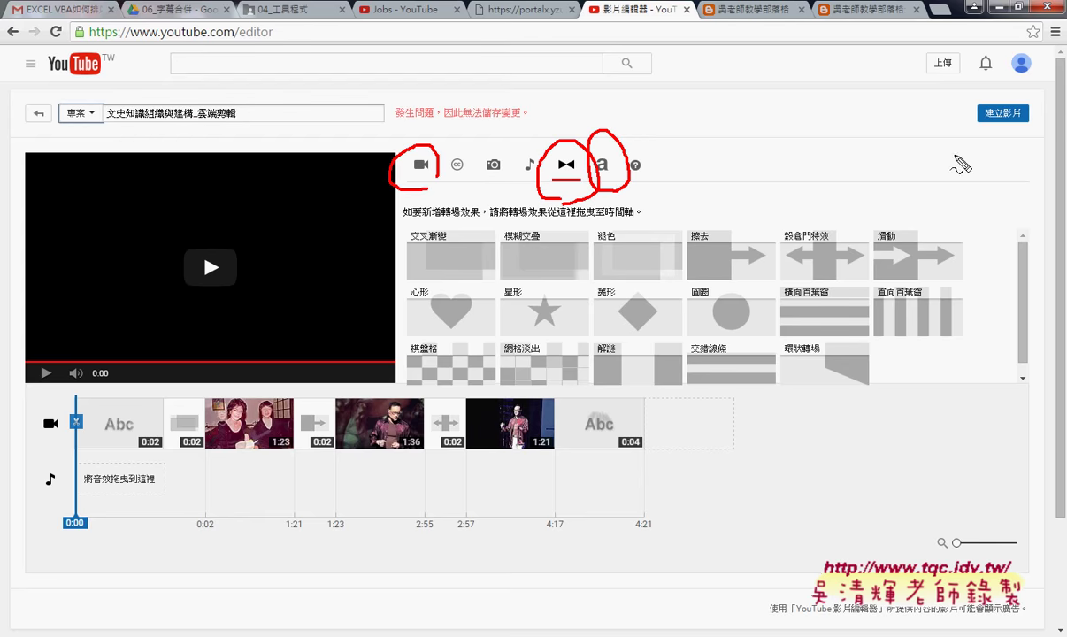
pyautogui.moveTo(995, 88); pyautogui.dragTo(1015, 131)
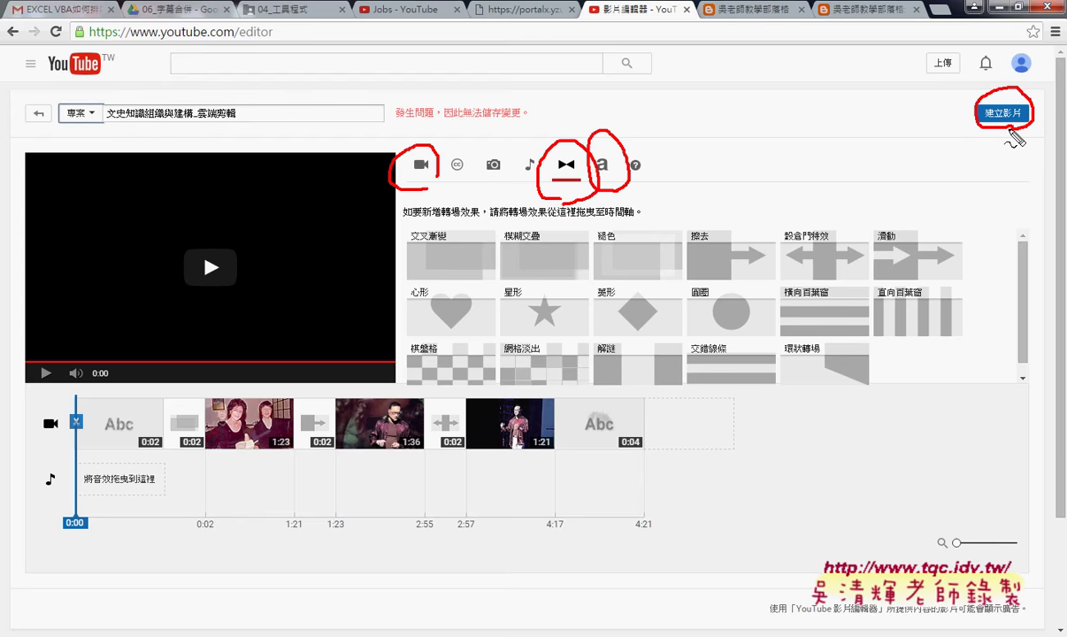
pyautogui.press('Escape')
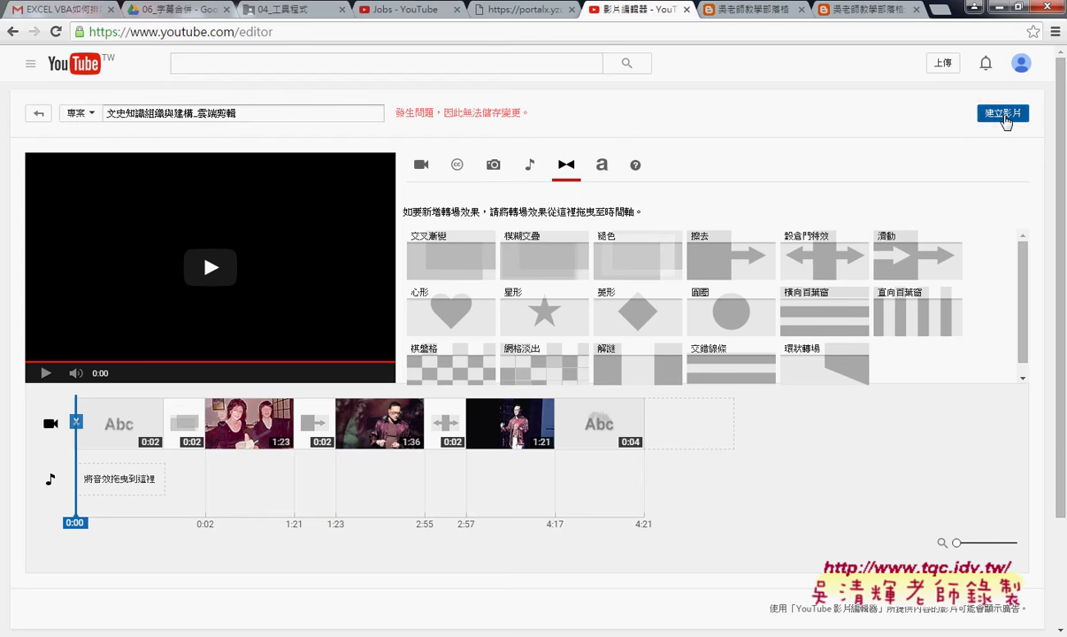
# - Publish as a new video, then go through Creator Studio's Video Manager to the Create tools
pyautogui.click(1002, 113)
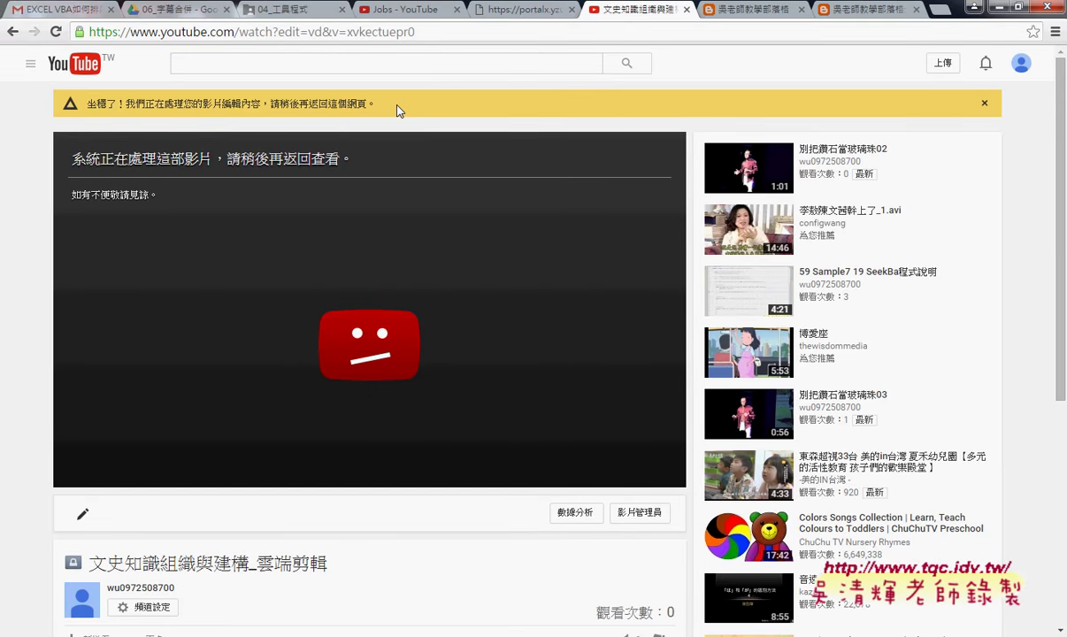
pyautogui.click(1021, 62)
pyautogui.click(931, 161)
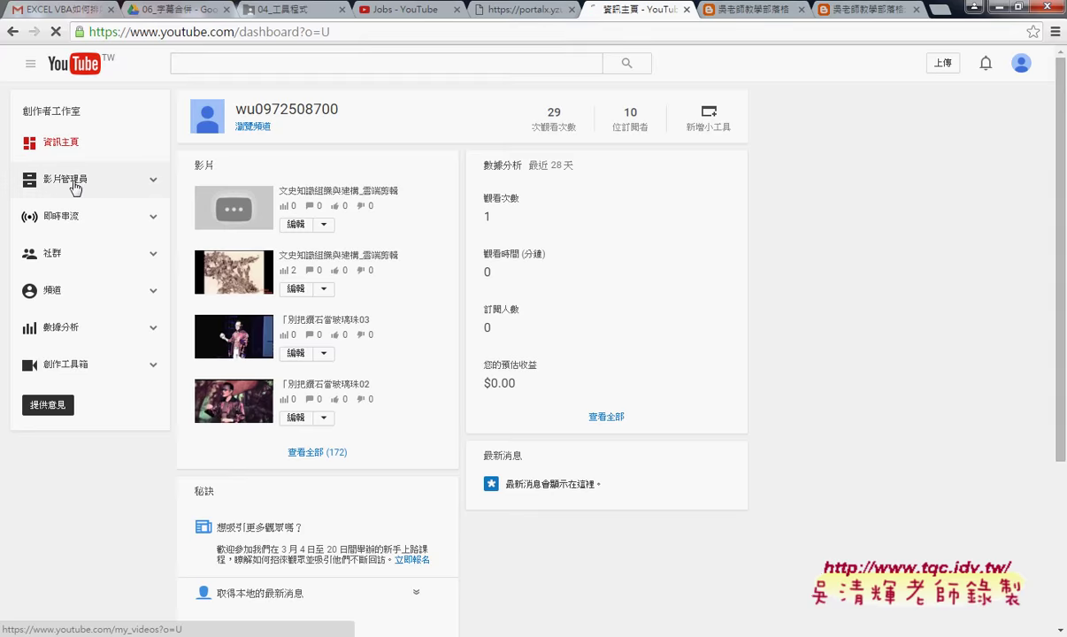
pyautogui.click(127, 196)
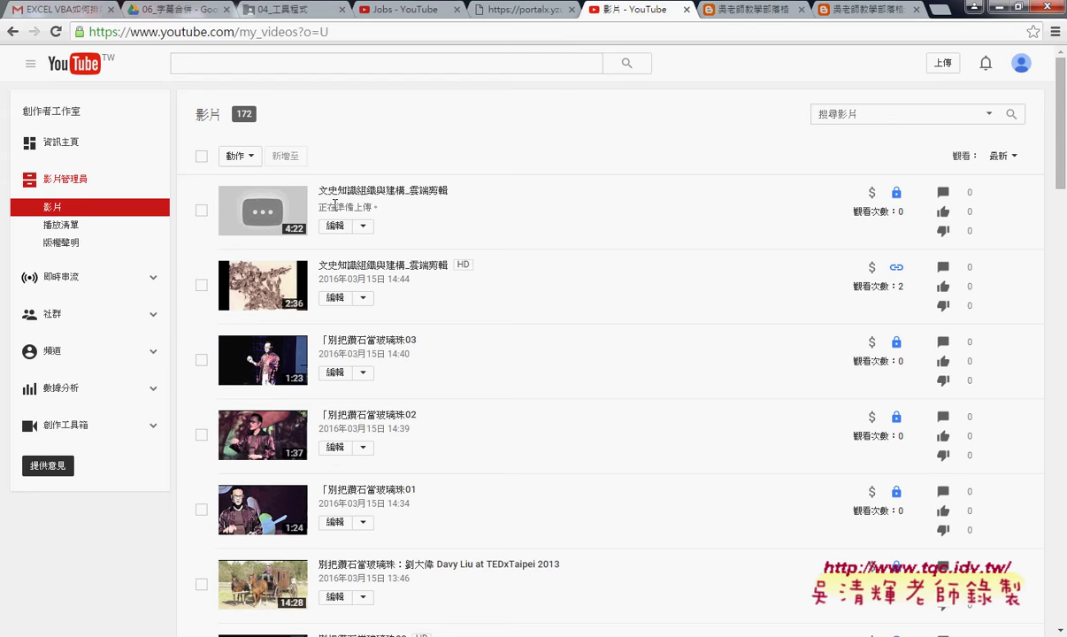
pyautogui.click(92, 432)
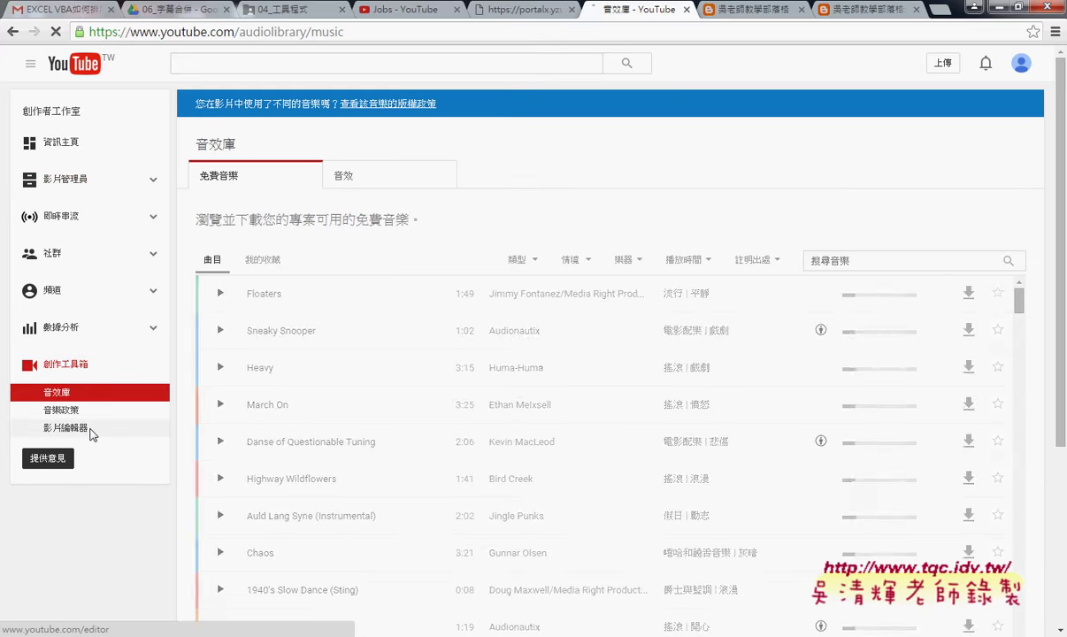